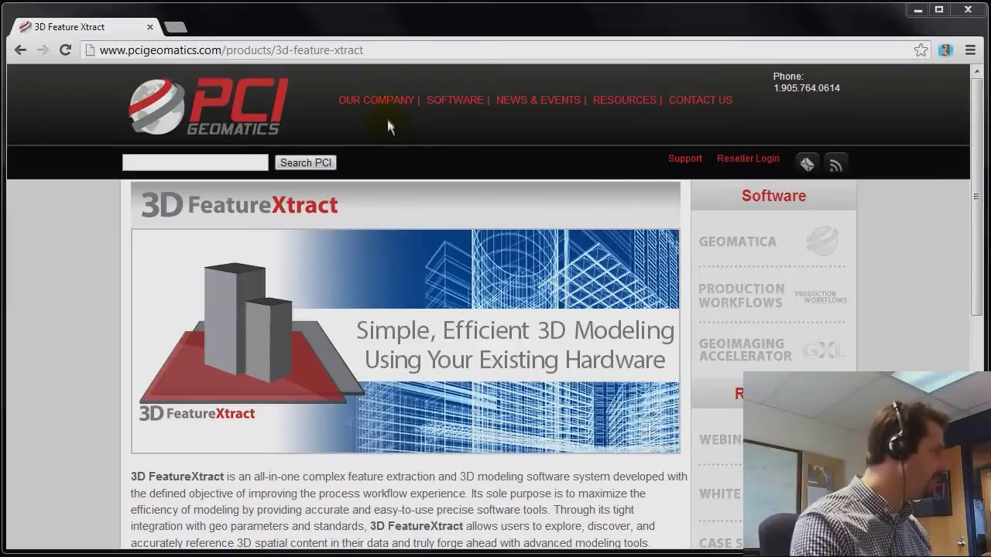
Open the 3D FeatureXtract product page from the PCI Geomatics Partner Products page
mouse_move(441, 101)
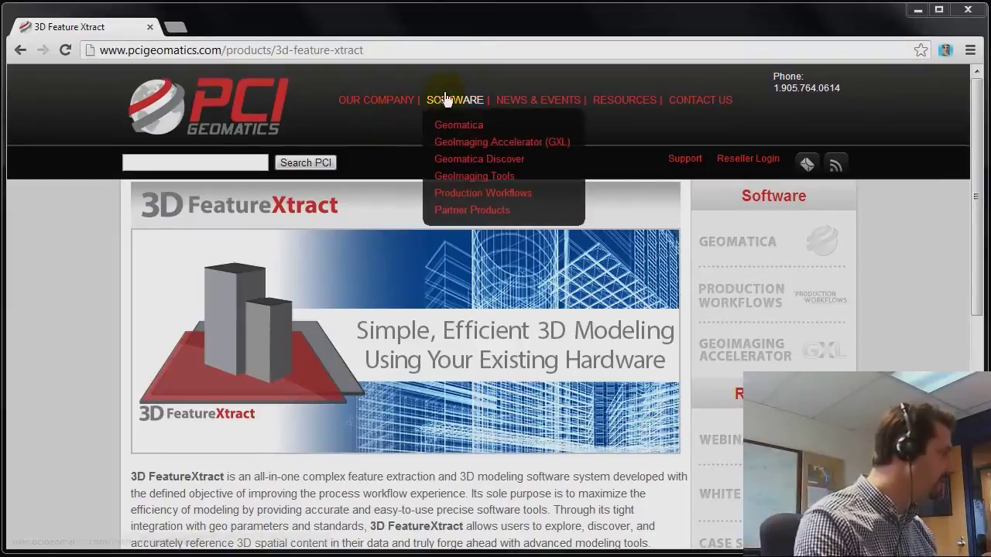
left_click(456, 210)
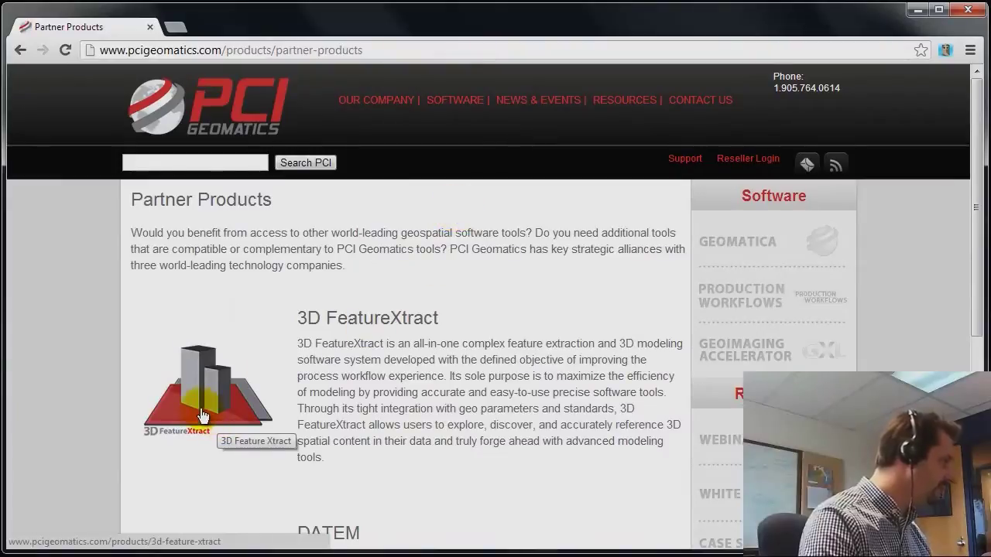
left_click(201, 410)
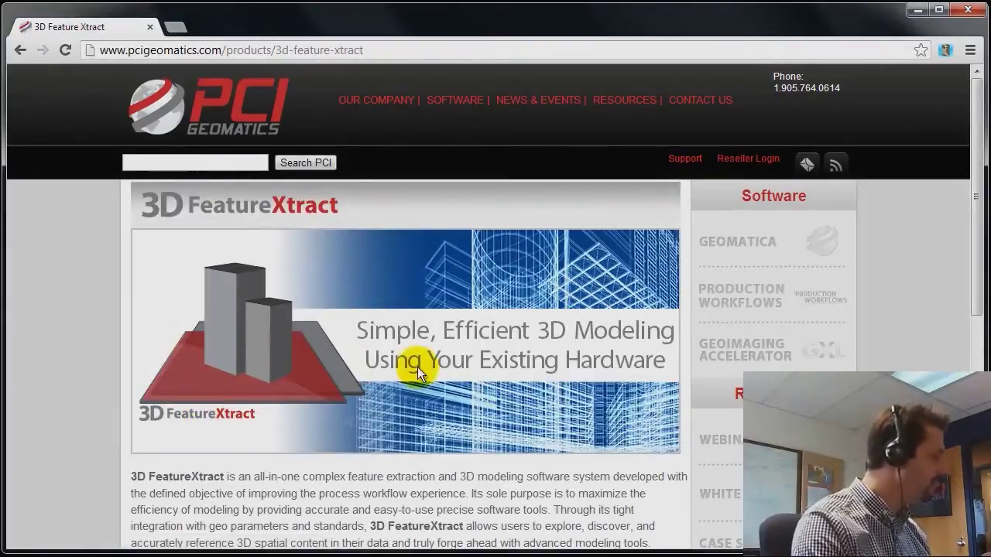
Open the trial download form for 3D FeatureXtract from its product page
scroll(453, 400, "down", 3)
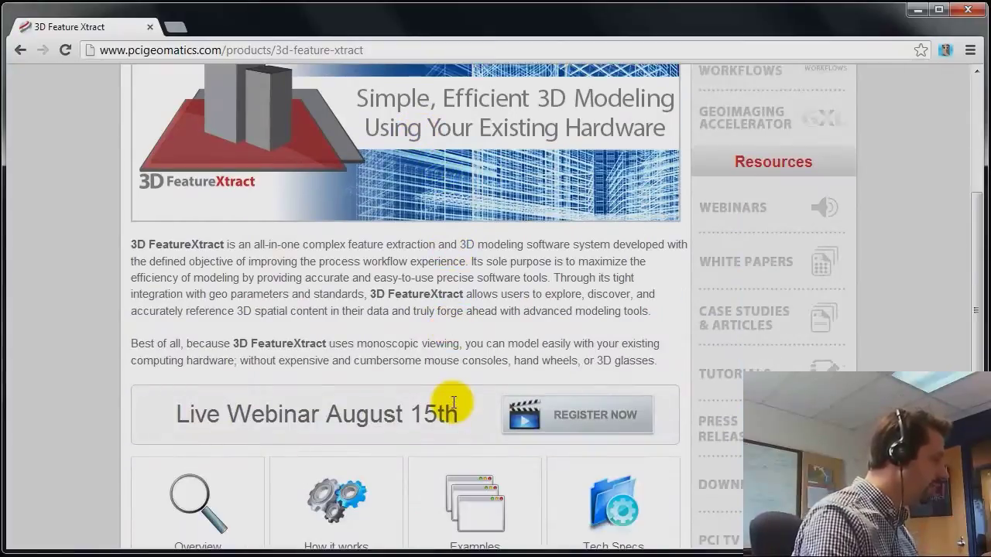
scroll(451, 391, "down", 3)
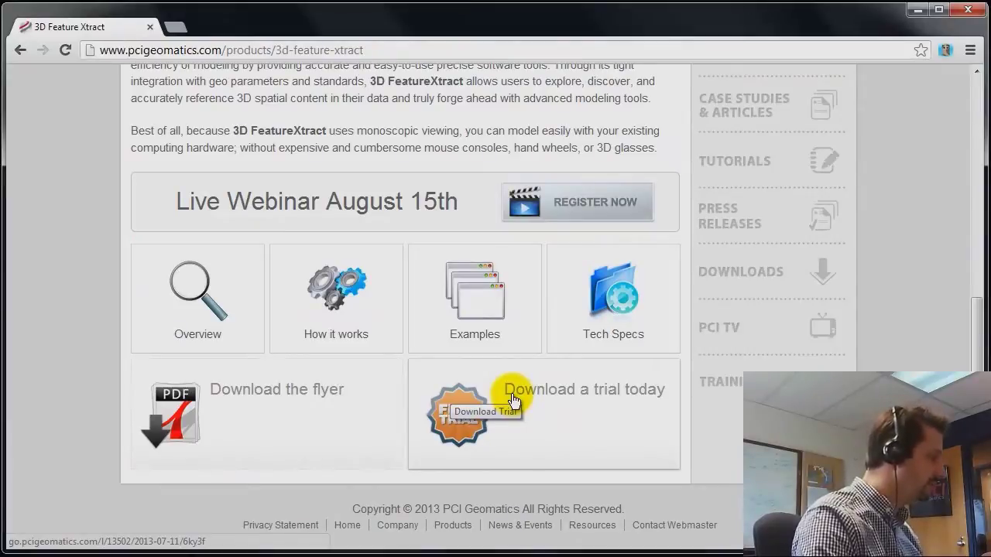
left_click(512, 399)
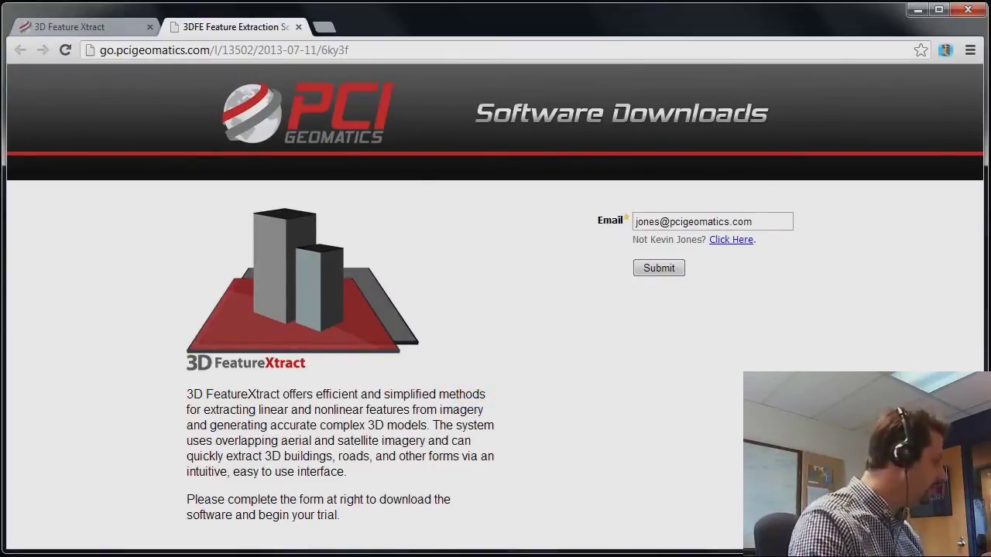
Switch to Outlook and review the PCI Geomatics software download message with its software, demonstration data and licensing README links
mouse_move(128, 556)
left_click(172, 538)
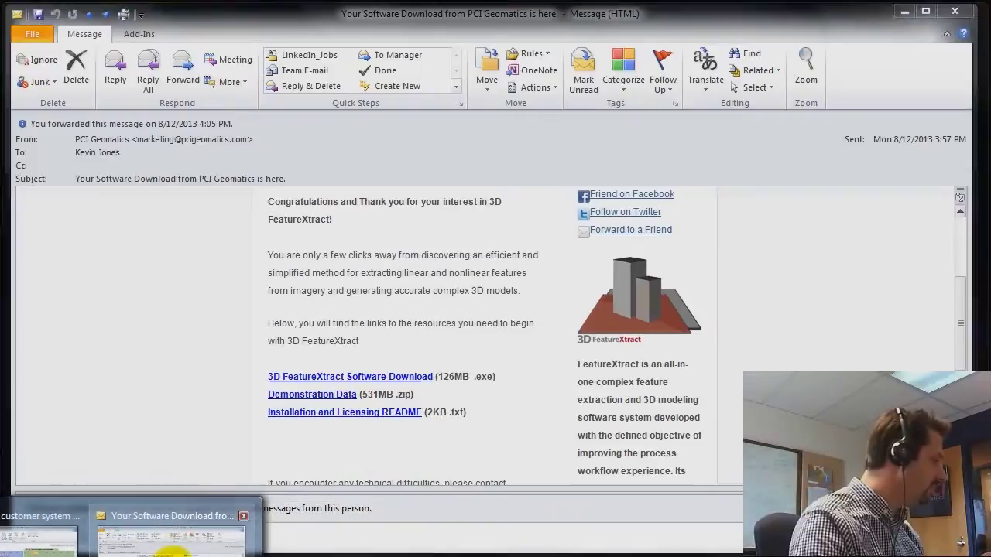
left_click(406, 14)
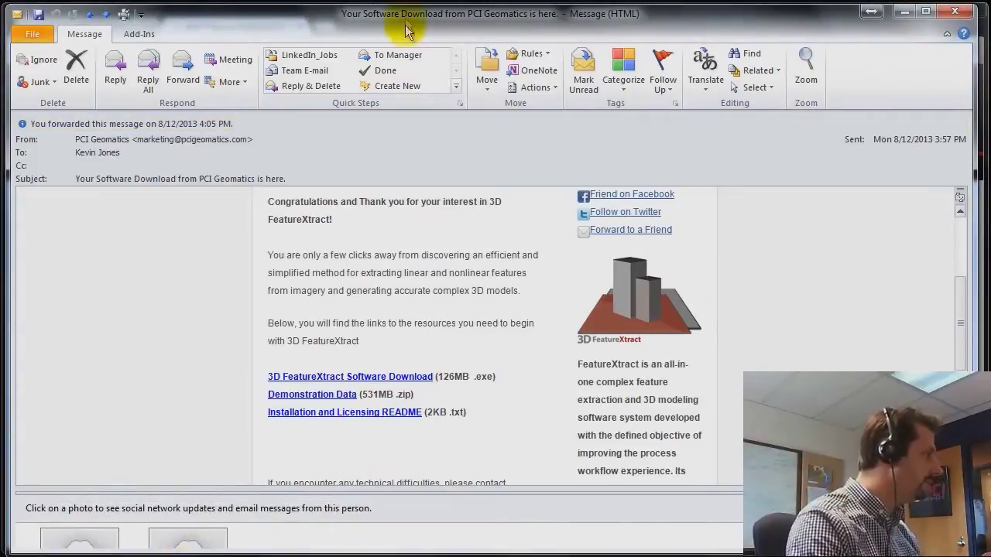
scroll(186, 323, "up", 4)
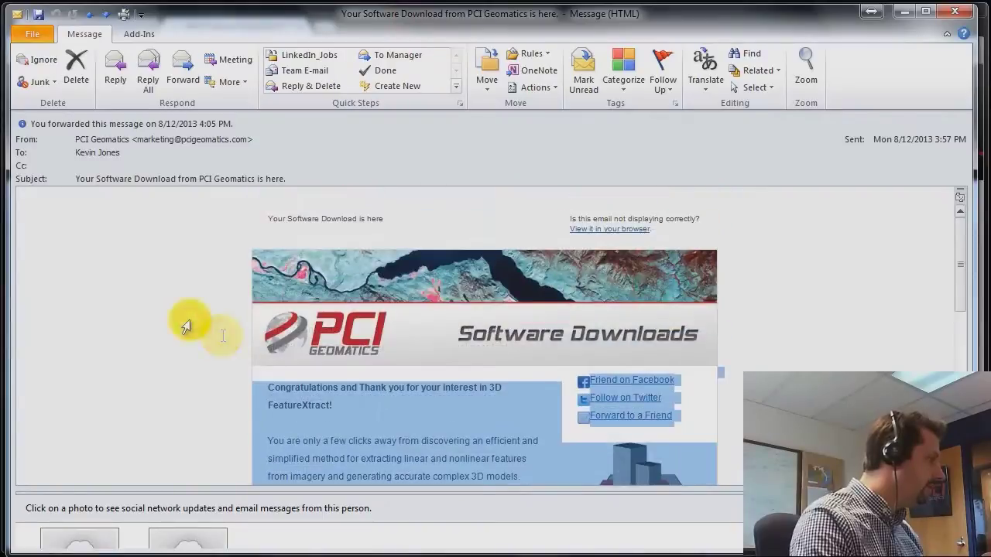
scroll(310, 372, "down", 3)
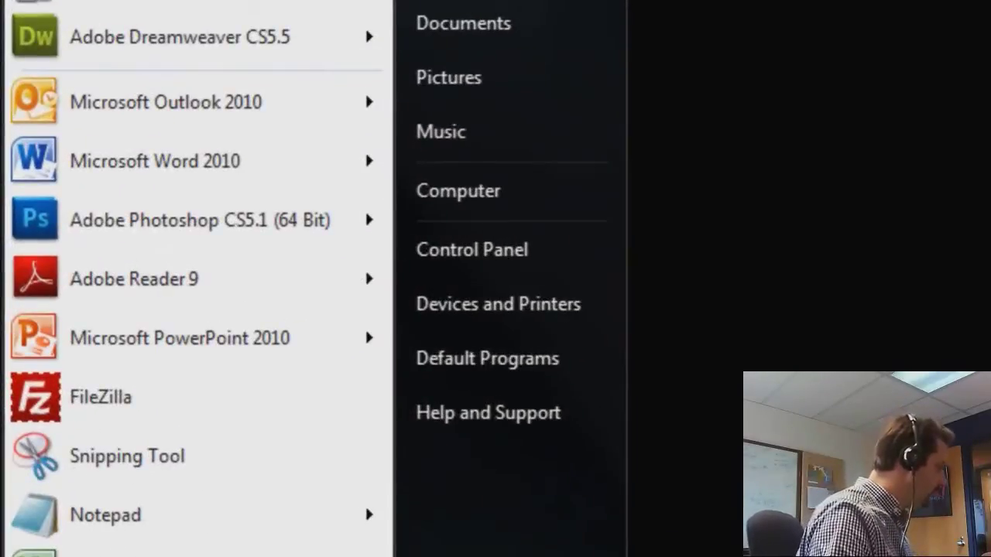
Launch 3D FeatureXtract from its program folder in Windows
left_click(77, 556)
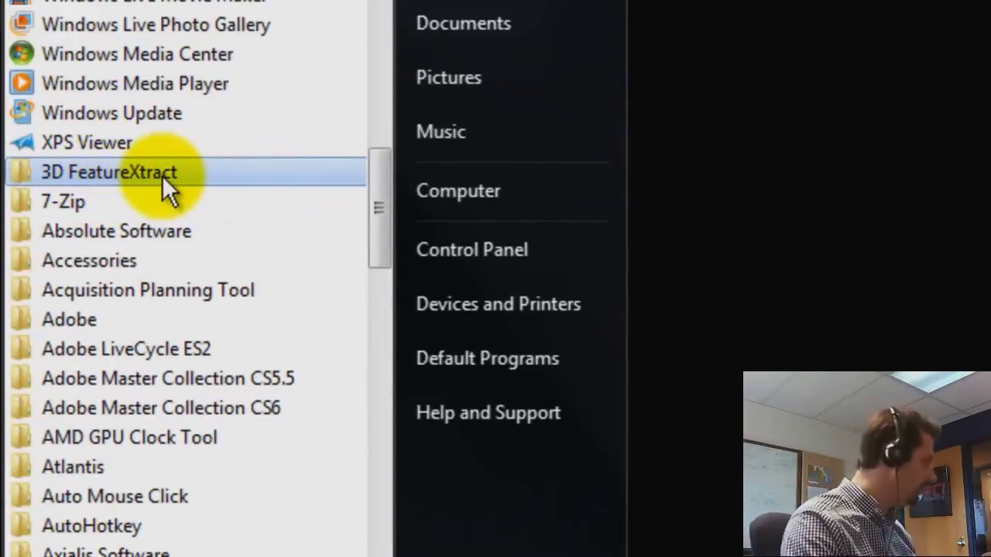
left_click(162, 178)
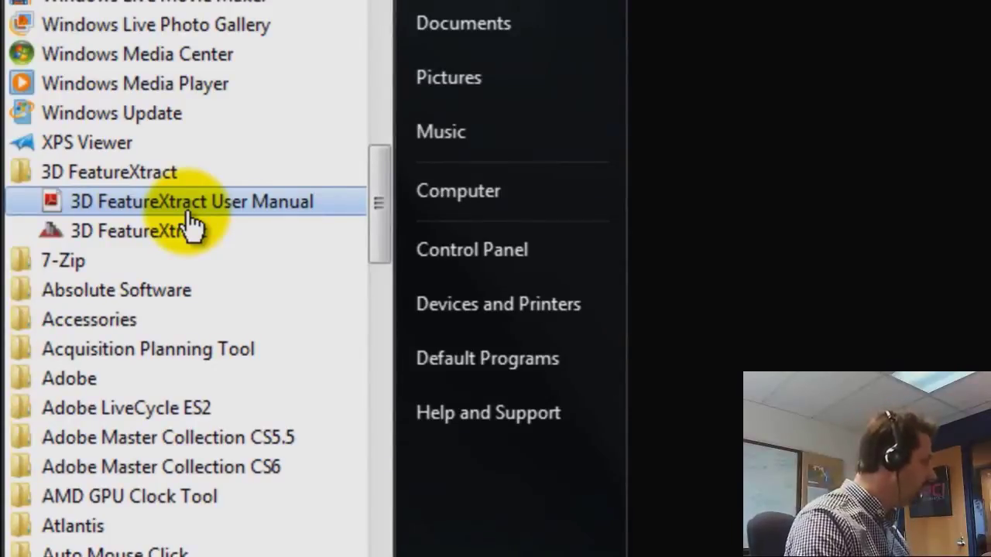
left_click(121, 233)
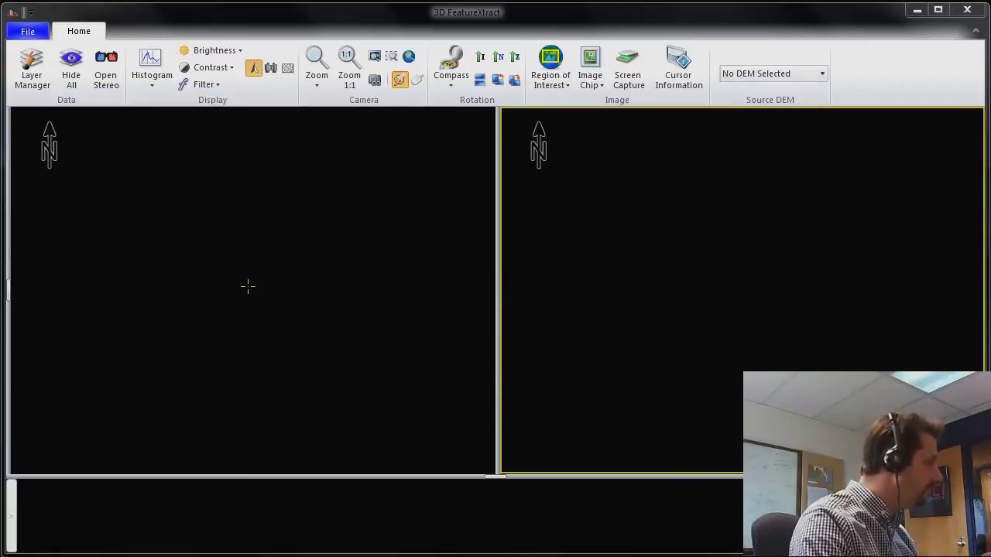
left_click(219, 254)
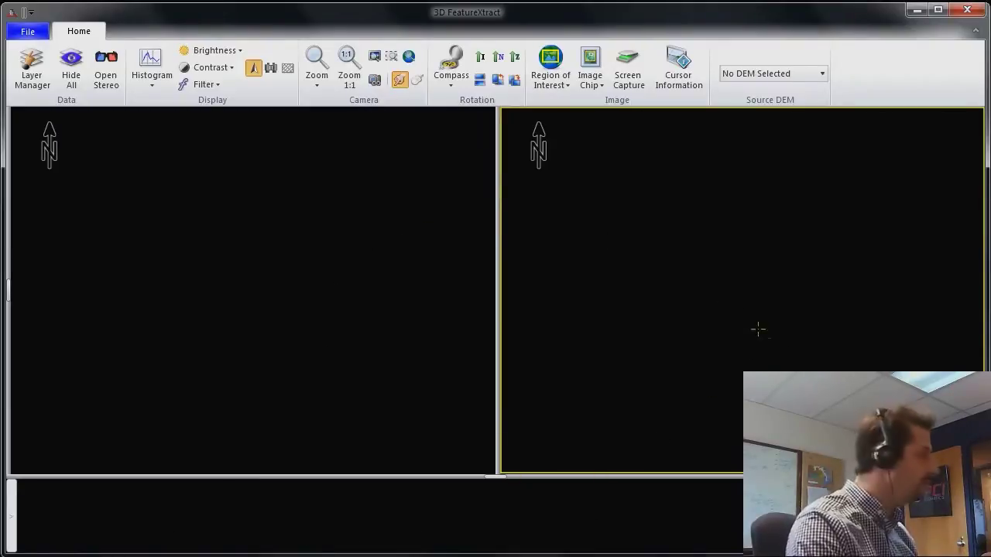
Load the images SA1_058_60_hr4.tif and SA1_058_61_hr4.tif from the Raleigh_pair folder into the session
left_click(25, 33)
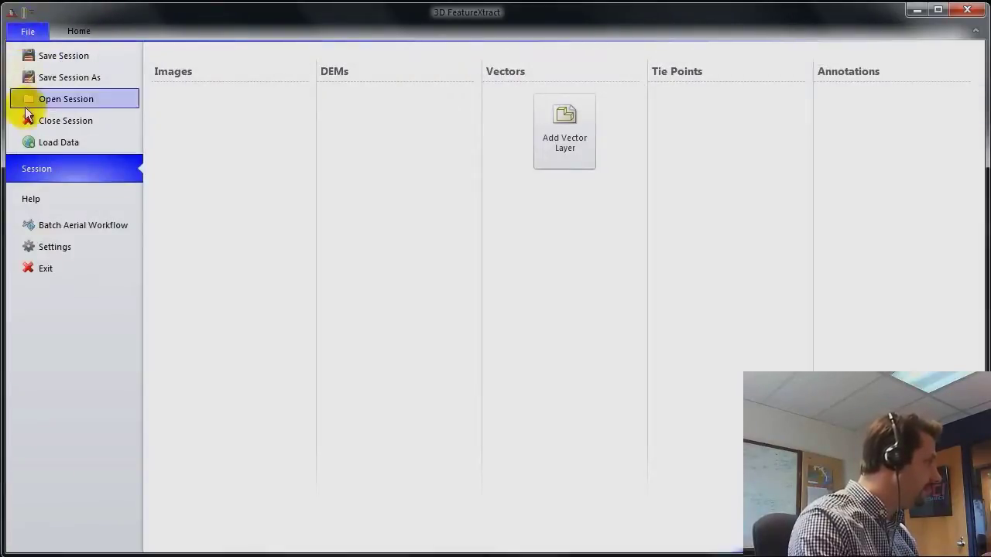
left_click(69, 142)
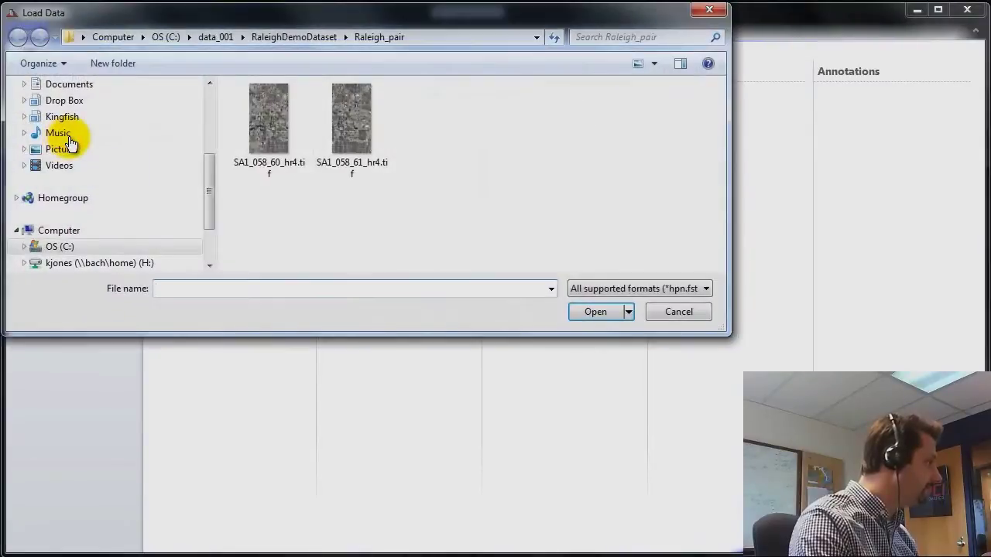
left_click_drag(329, 26, 359, 103)
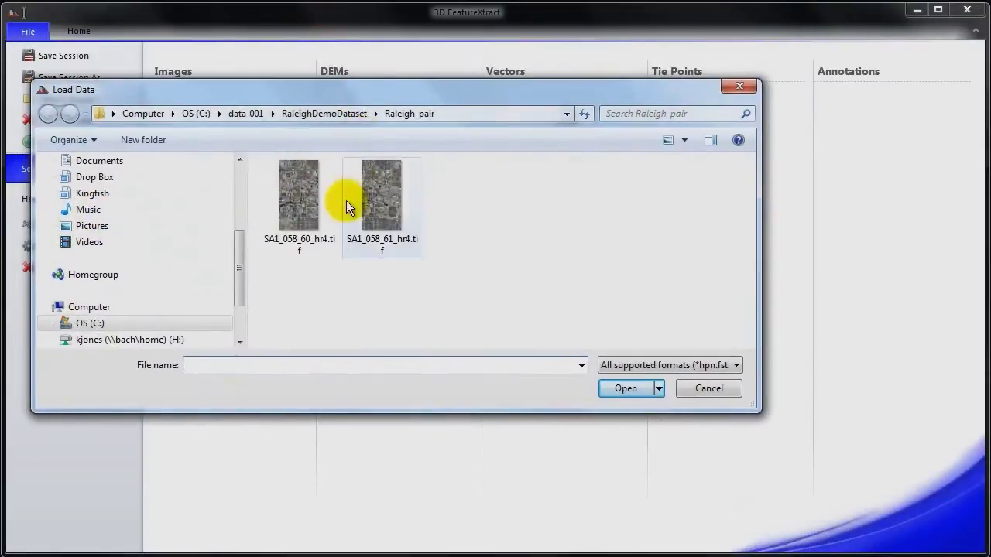
left_click(292, 214)
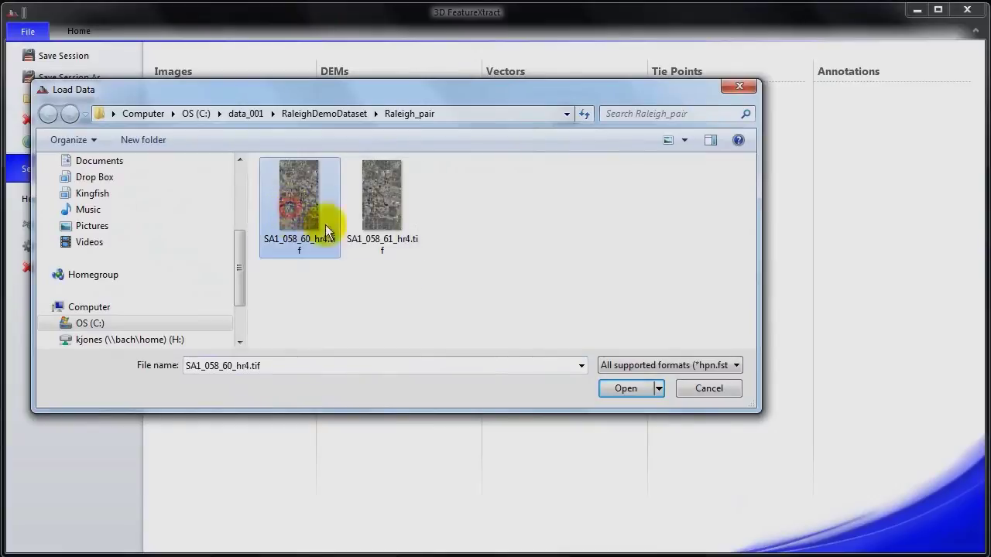
left_click(382, 205, "ctrl")
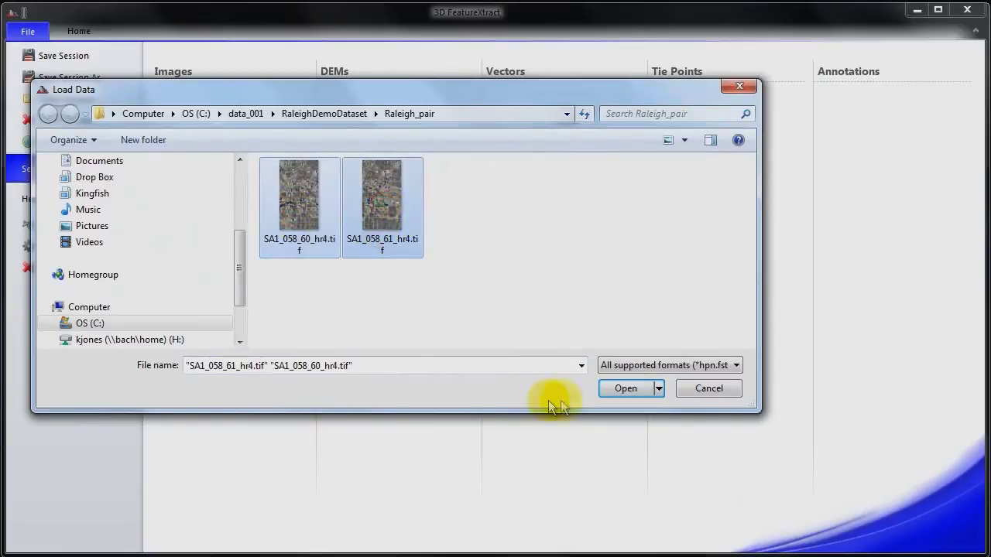
left_click(625, 387)
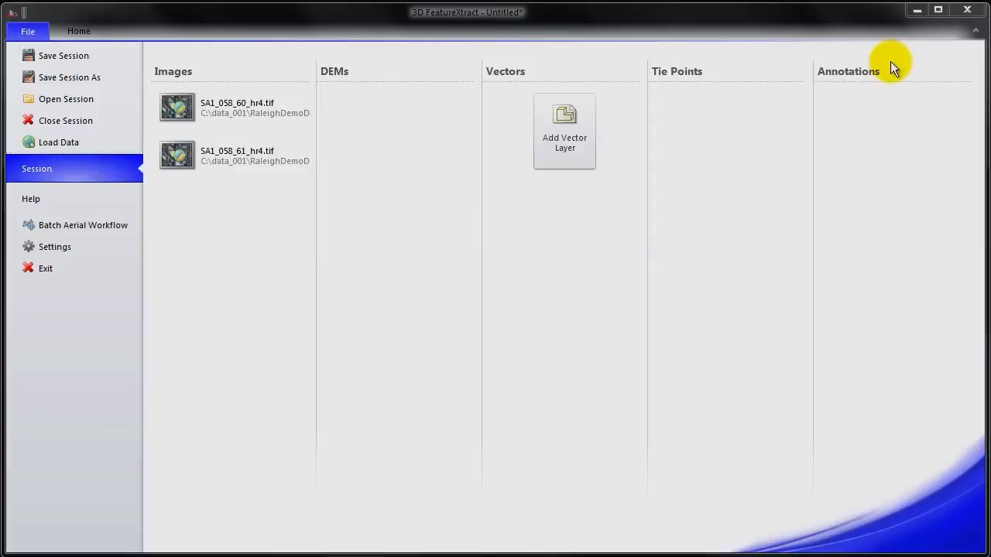
Start the Batch Aerial Workflow for the two loaded images
left_click(58, 225)
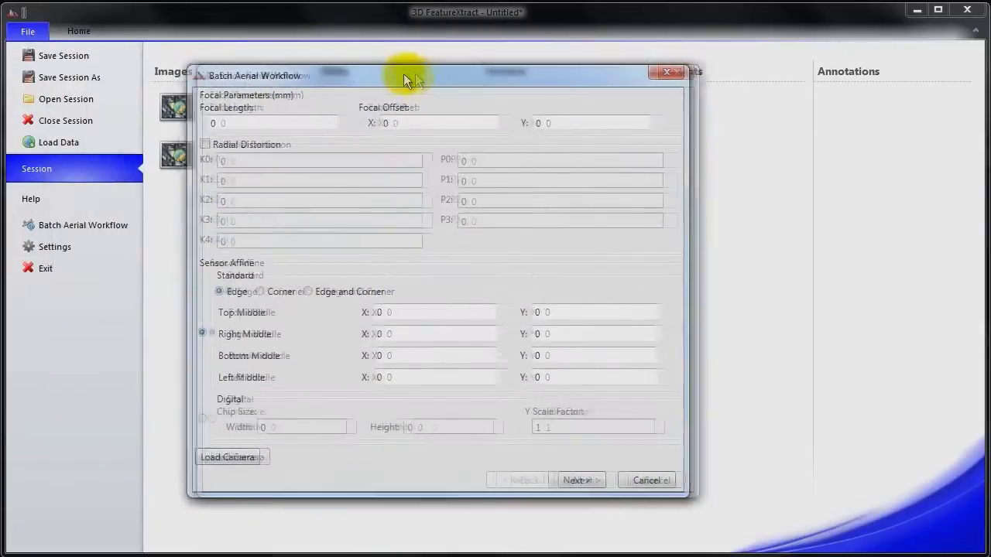
left_click_drag(410, 77, 464, 62)
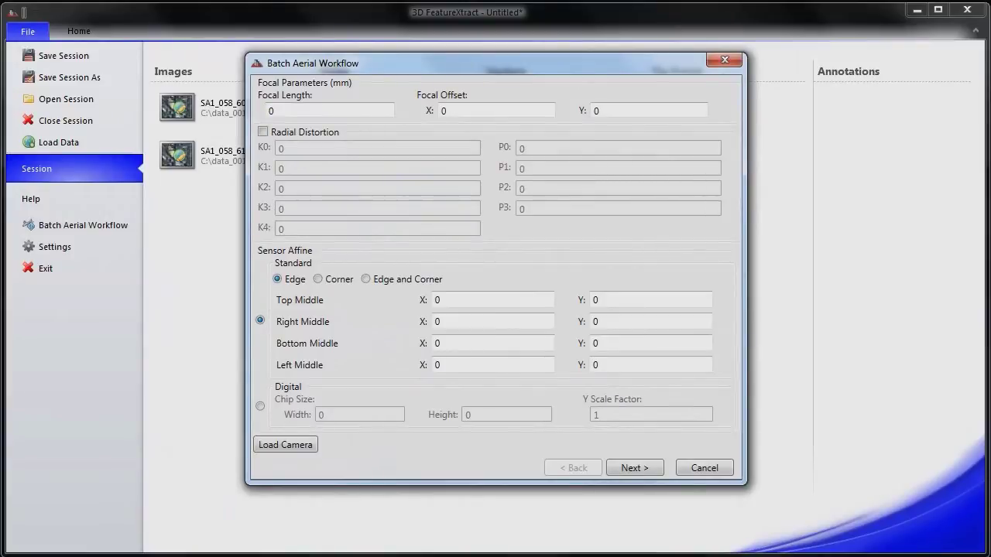
Switch to the Raleigh_pair folder in Windows Explorer and review the orientation data in Raleigh-EO.txt and the camera parameters in Raleigh-IO.txt
left_click_drag(376, 554, 365, 22)
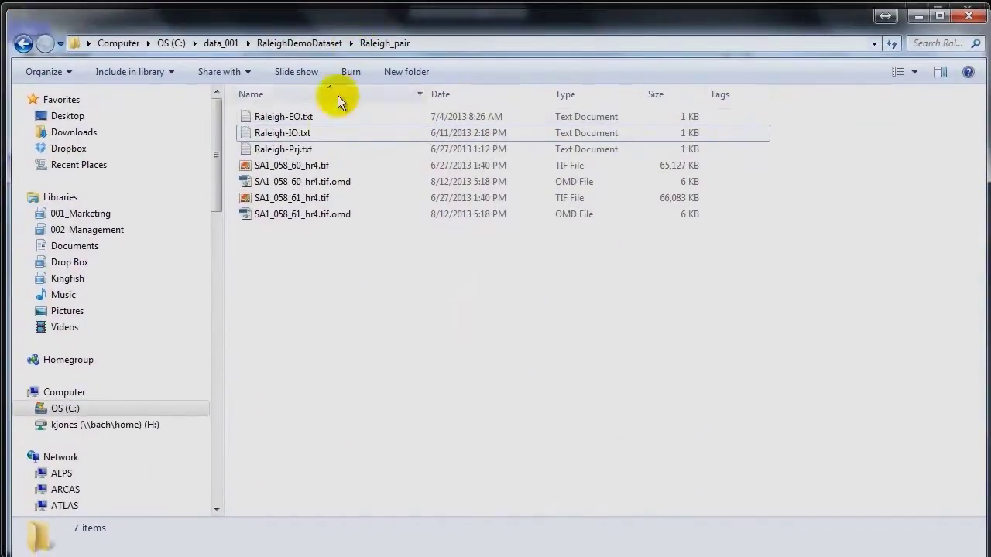
double_click(248, 115)
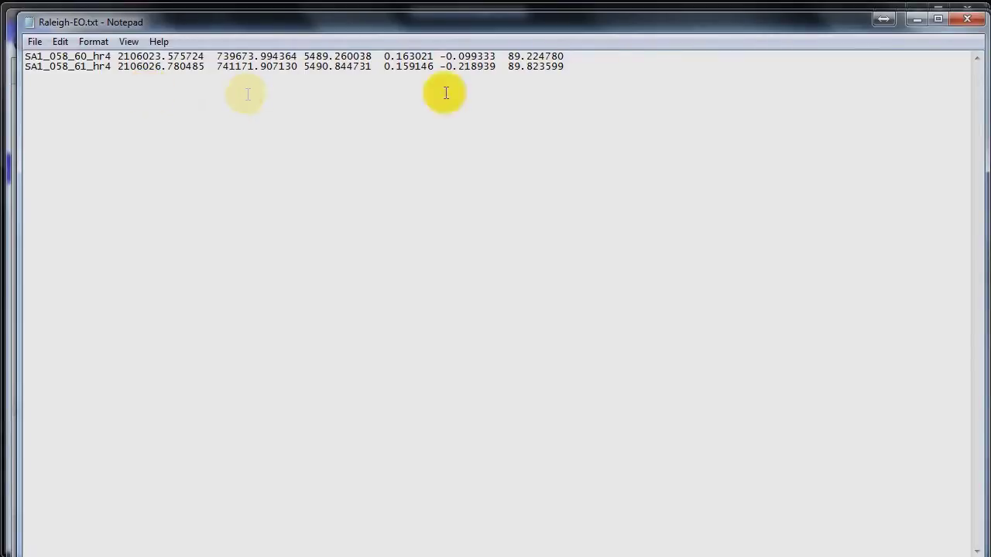
left_click(968, 23)
left_click(242, 135)
double_click(242, 135)
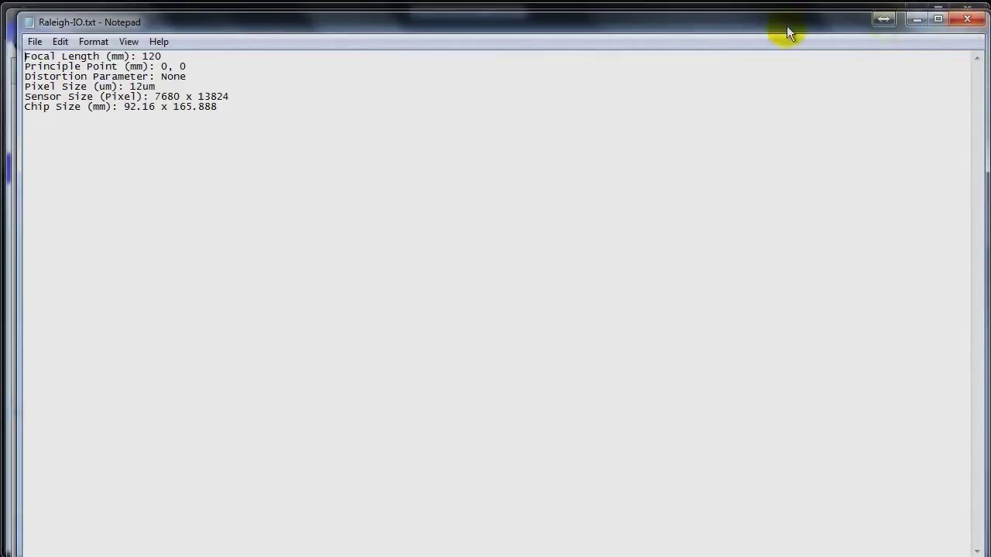
left_click_drag(721, 31, 732, 556)
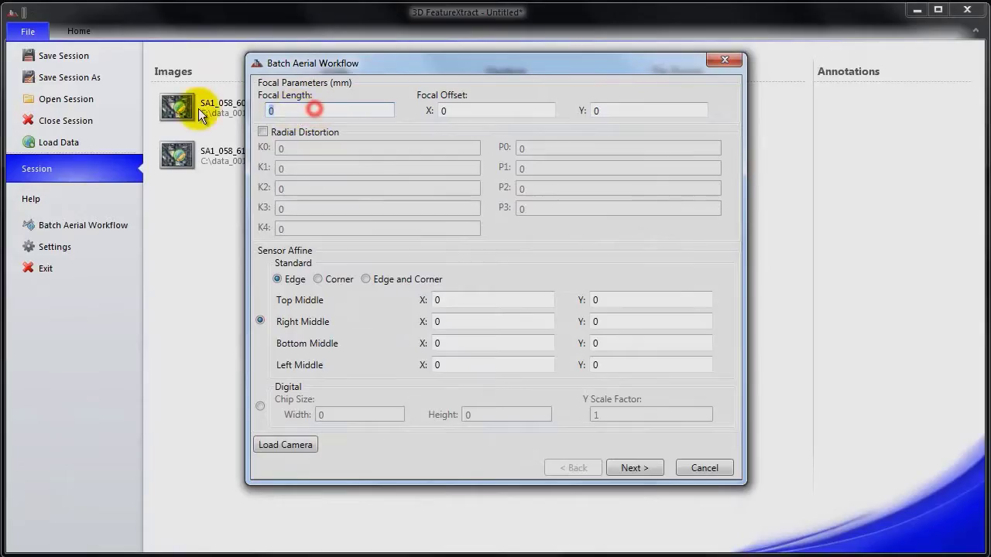
Set the focal length to 120 mm, choose the digital sensor affine, and copy the chip width of 92.16 mm from Raleigh-IO.txt
type("120")
left_click(261, 405)
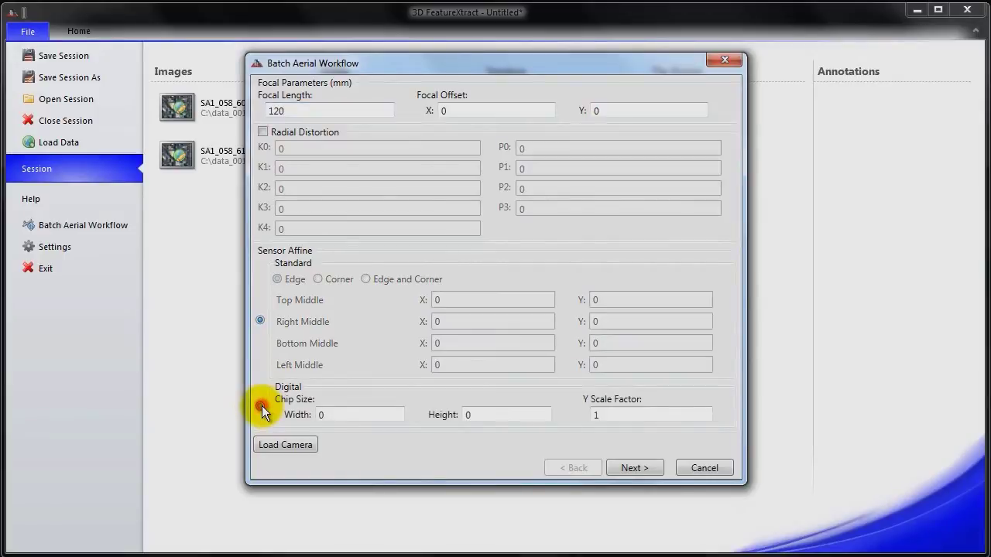
key("alt+Tab")
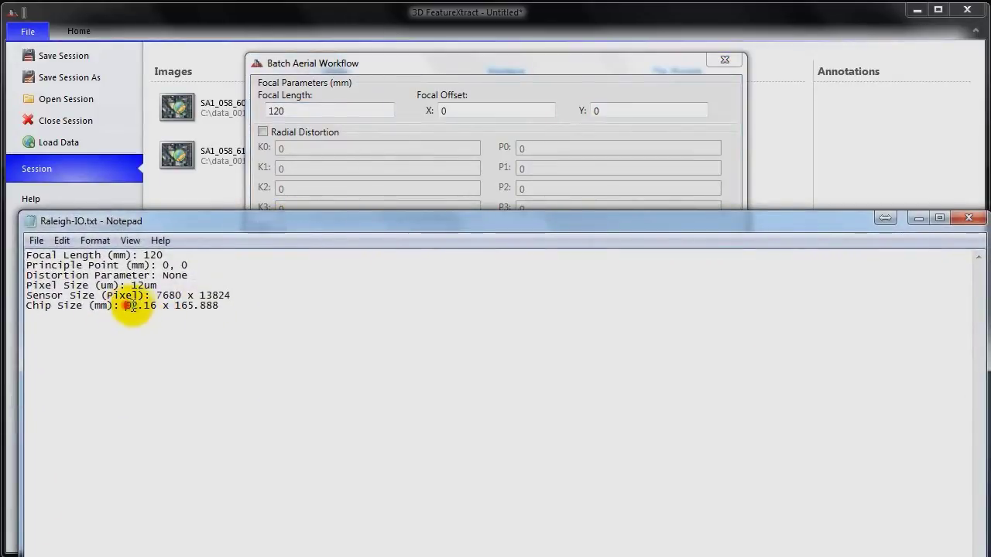
left_click_drag(125, 307, 156, 306)
key("ctrl+c")
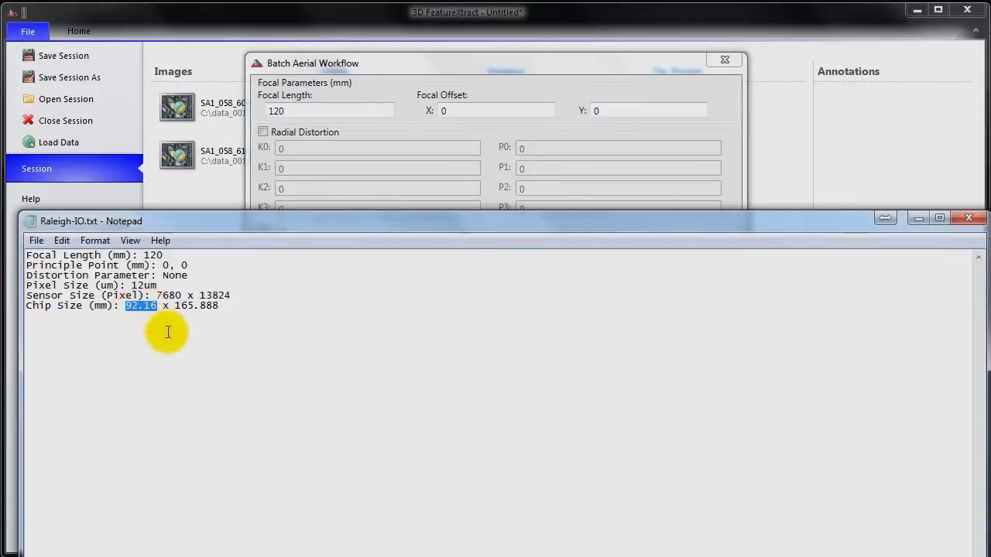
left_click(441, 65)
left_click(383, 418)
key("ctrl+v")
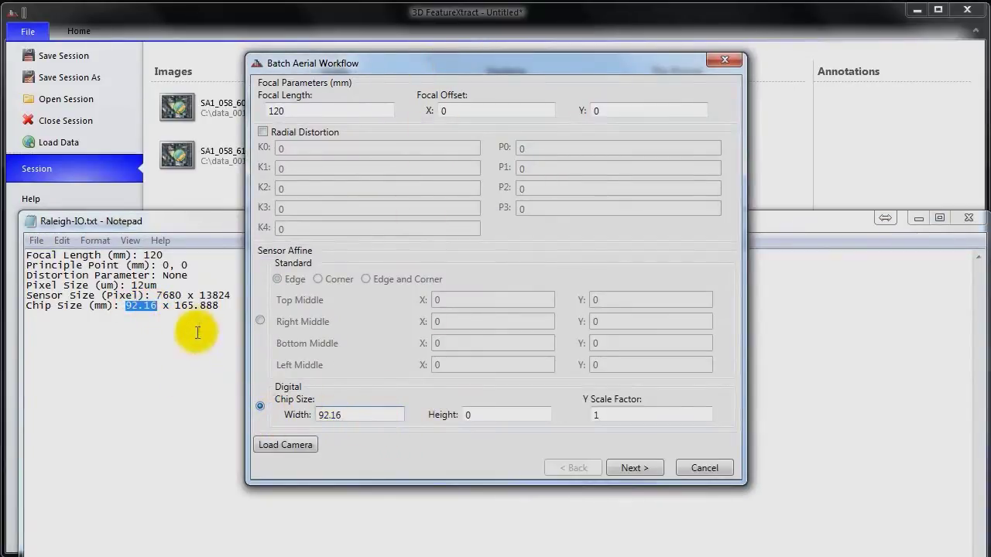
Set the digital chip height to 165.888 mm as given in Raleigh-IO.txt and continue to the projection and file information page
left_click_drag(172, 306, 222, 307)
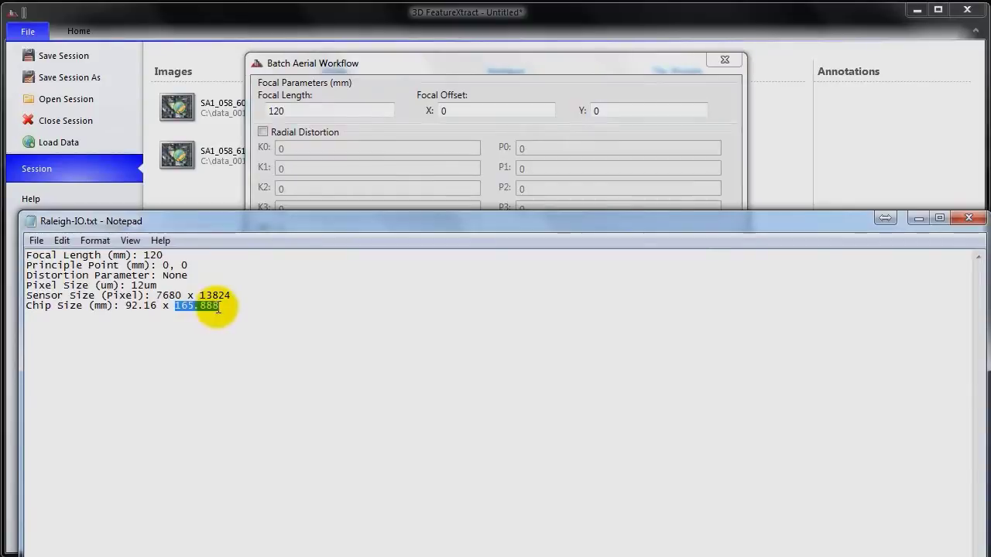
left_click(468, 66)
left_click(498, 412)
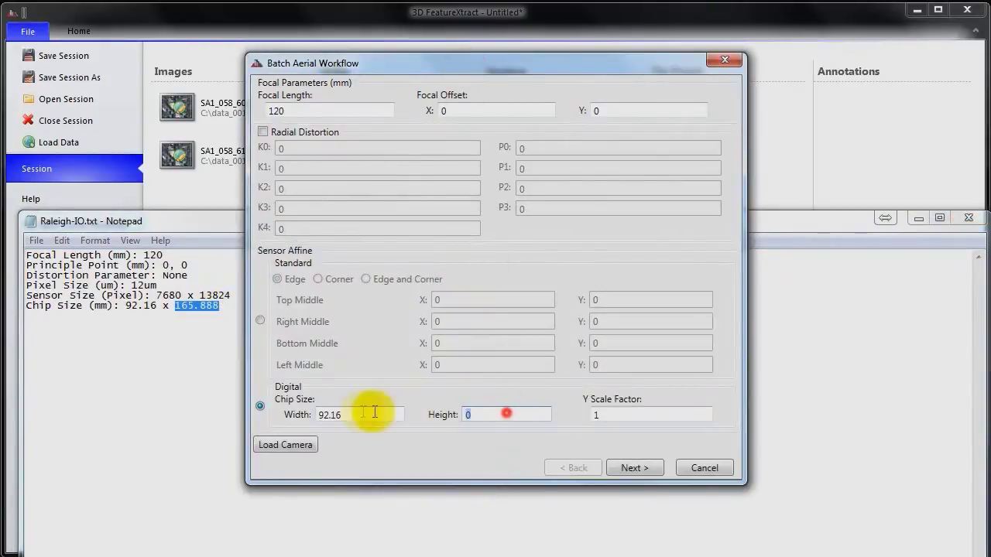
type("165.888")
left_click(633, 467)
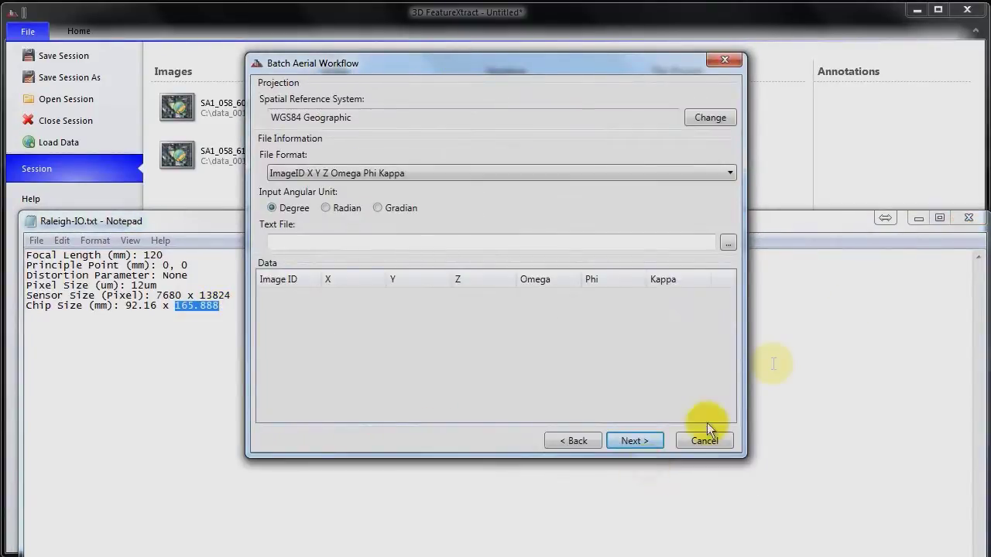
Put the Raleigh-IO.txt notes away and change the spatial reference system's projection to State Plane
left_click(919, 218)
left_click_drag(442, 66, 388, 72)
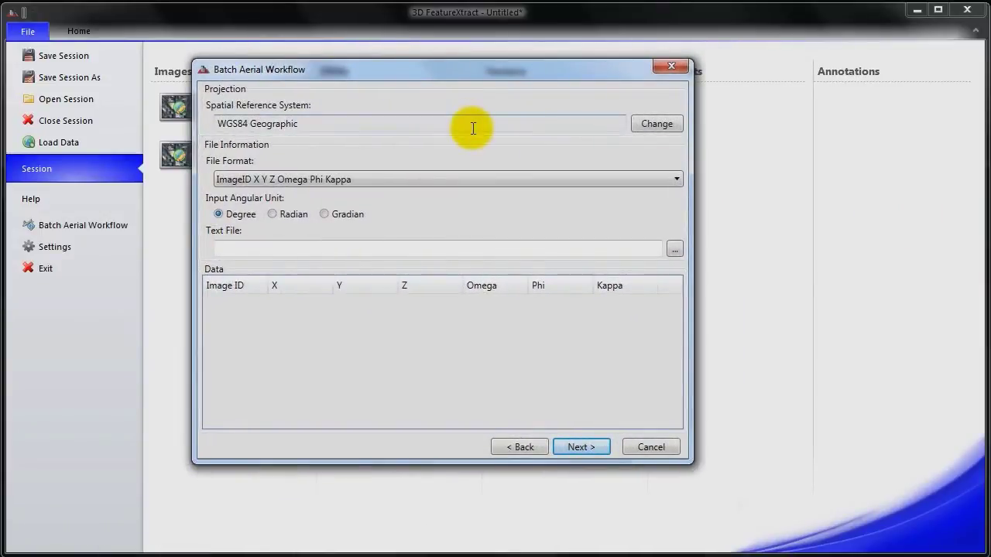
left_click(654, 124)
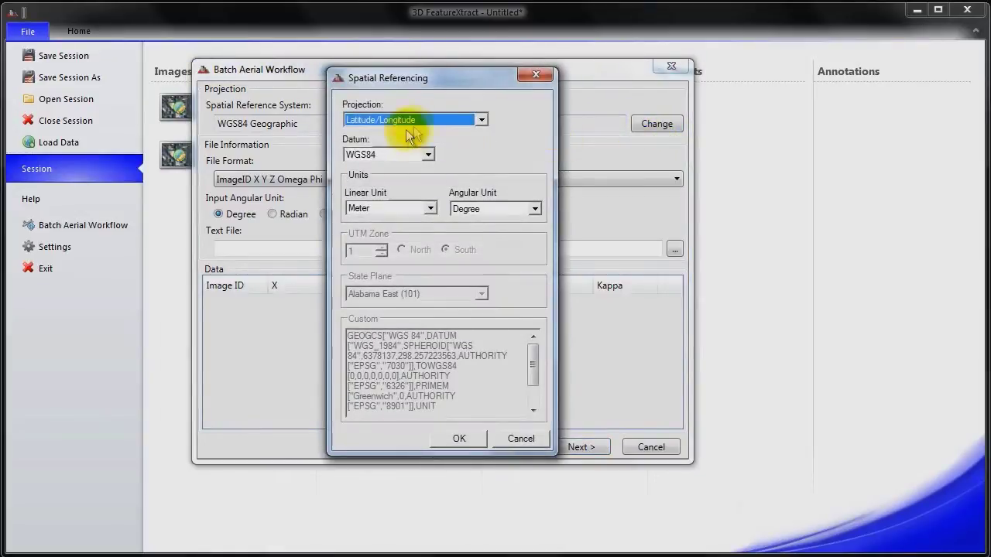
left_click(449, 123)
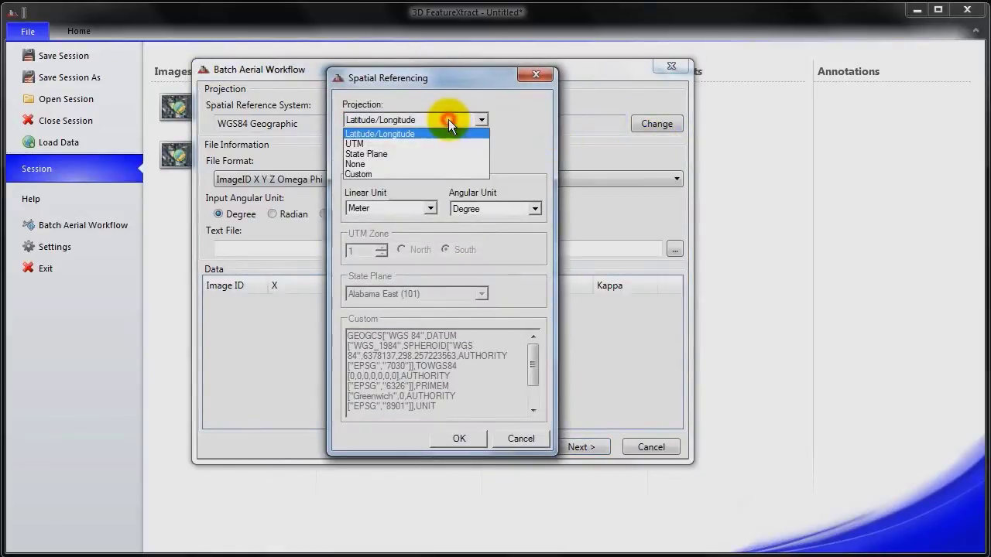
left_click(407, 152)
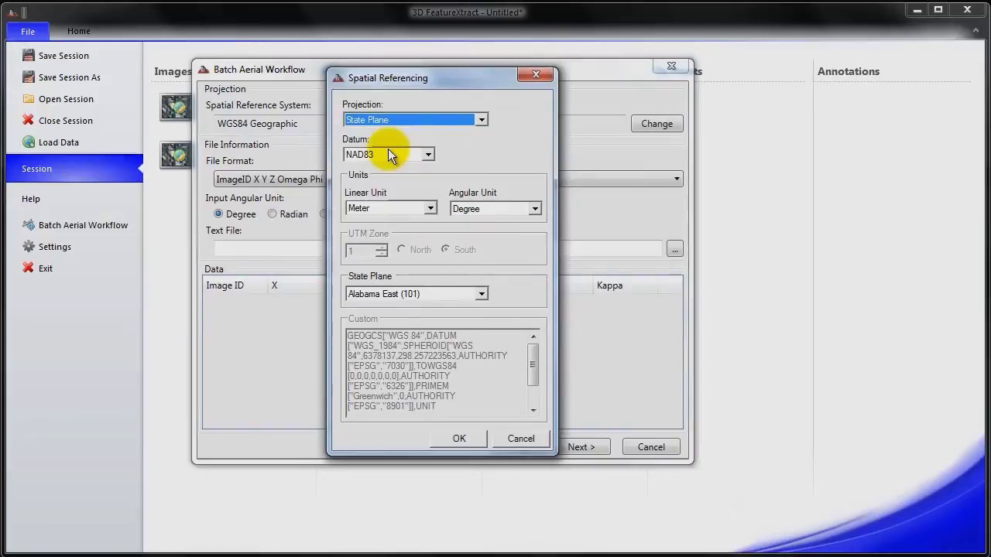
Choose North Carolina (3200) as the State Plane zone
left_click(481, 294)
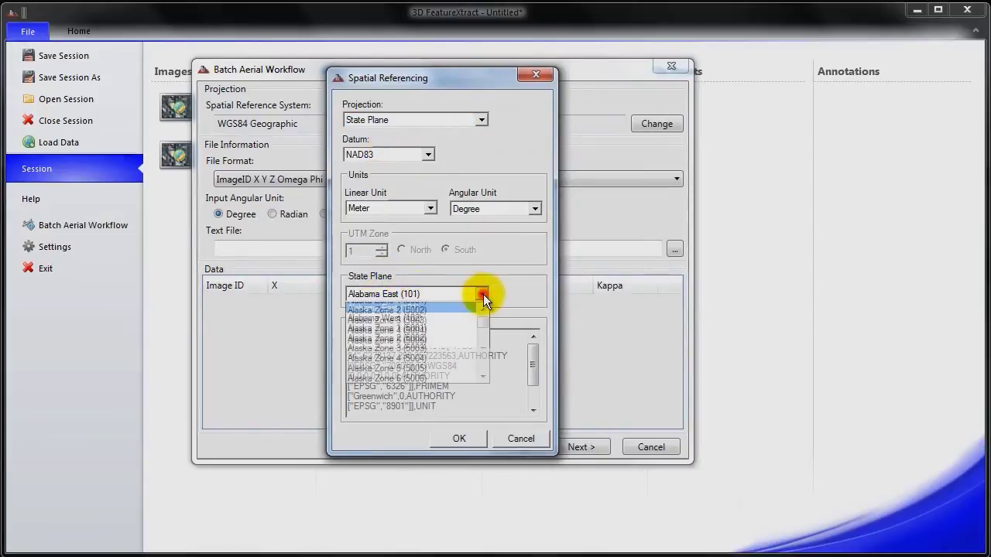
left_click(481, 361)
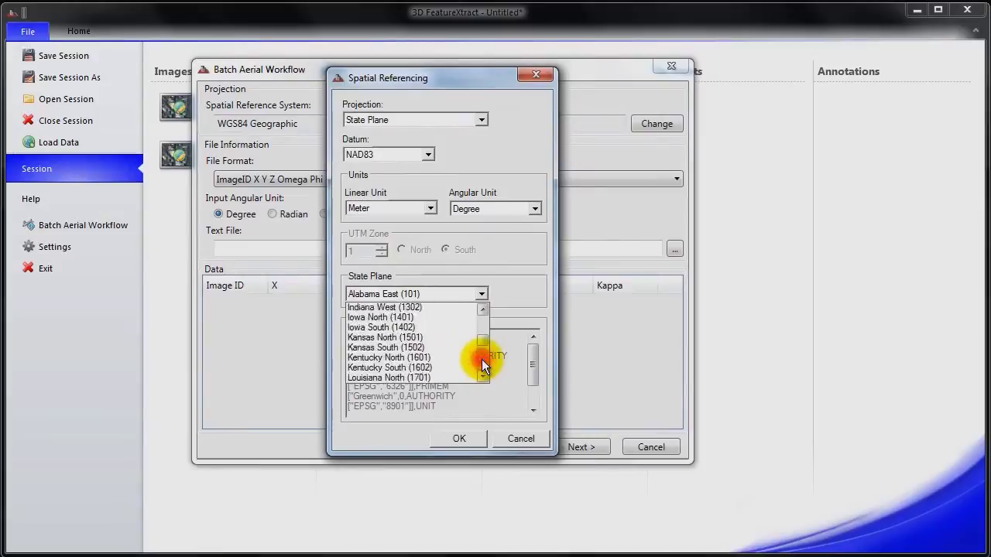
left_click(481, 359)
left_click(481, 359)
left_click(481, 359)
left_click(482, 359)
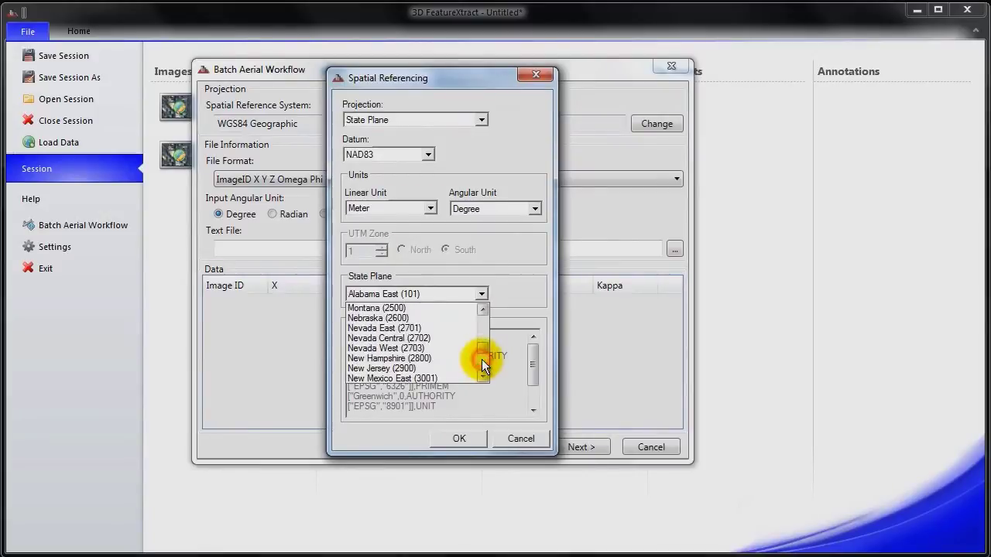
left_click(481, 359)
left_click(387, 377)
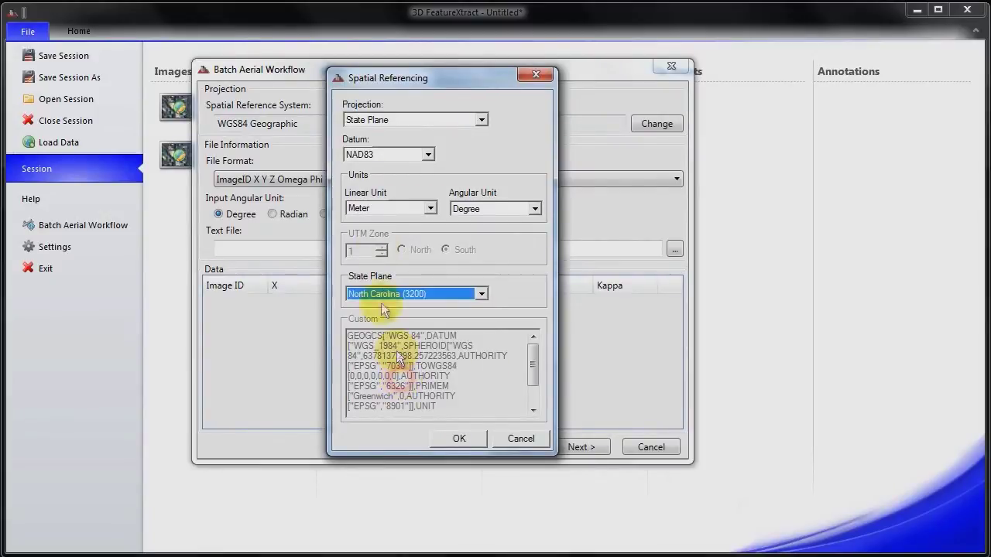
Set the linear unit to Foot (International) and apply the spatial reference
left_click(390, 209)
left_click(391, 234)
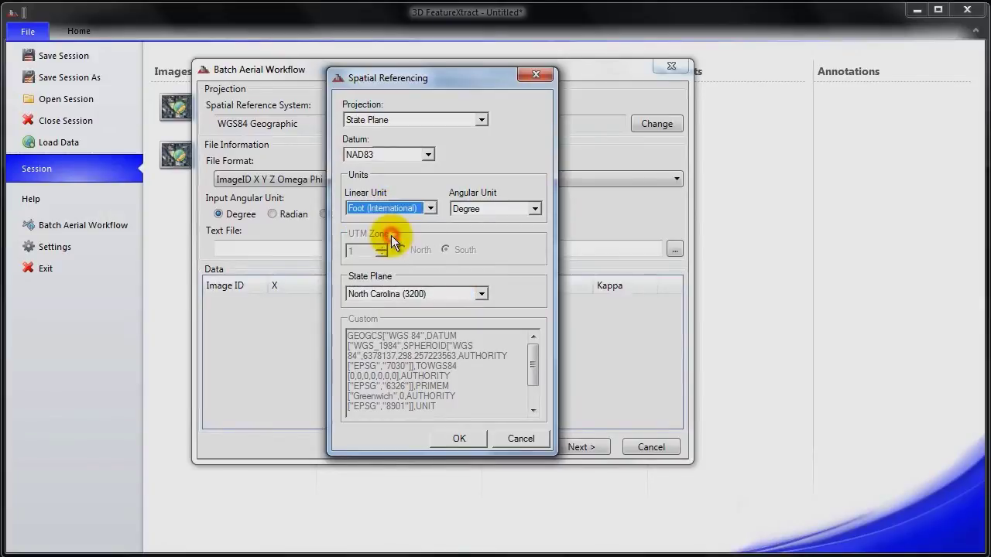
left_click(460, 438)
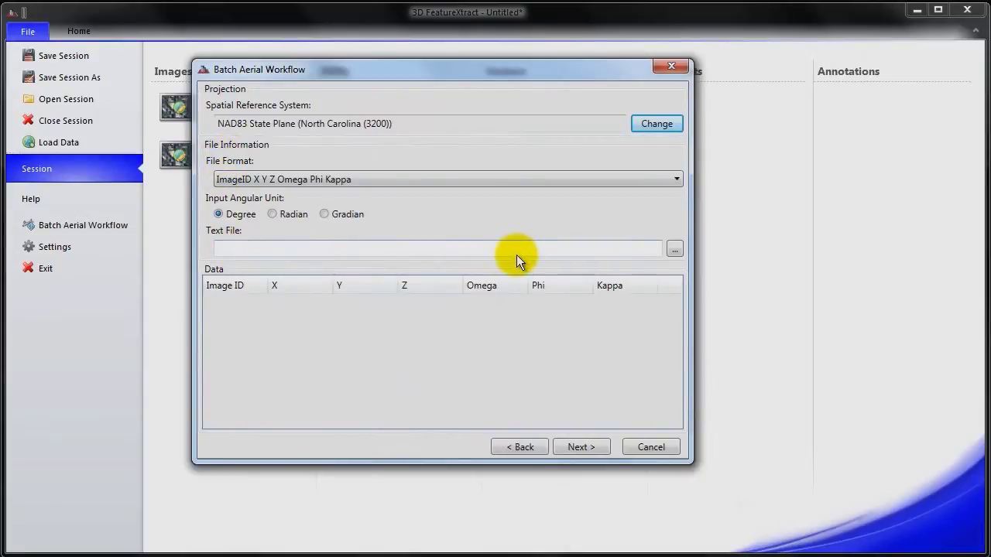
Load Raleigh-EO.txt as the orientation text file, check its data with the Image ID column widened, and continue to data pairing
left_click(675, 247)
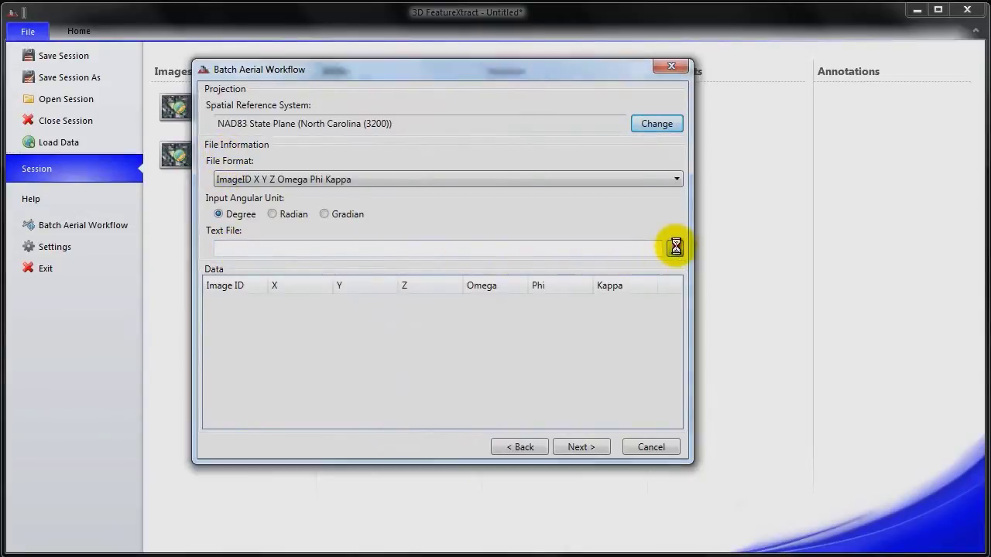
left_click(475, 204)
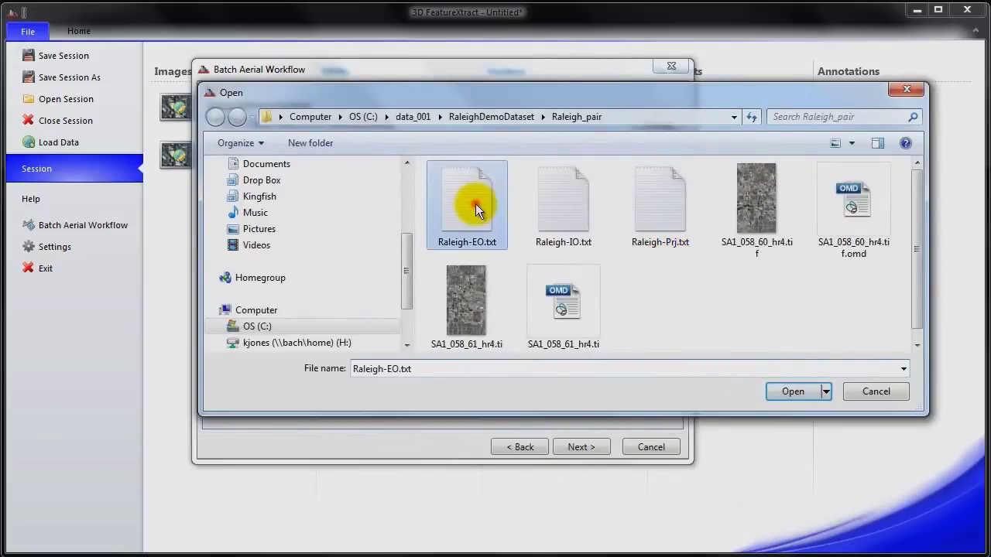
left_click(792, 392)
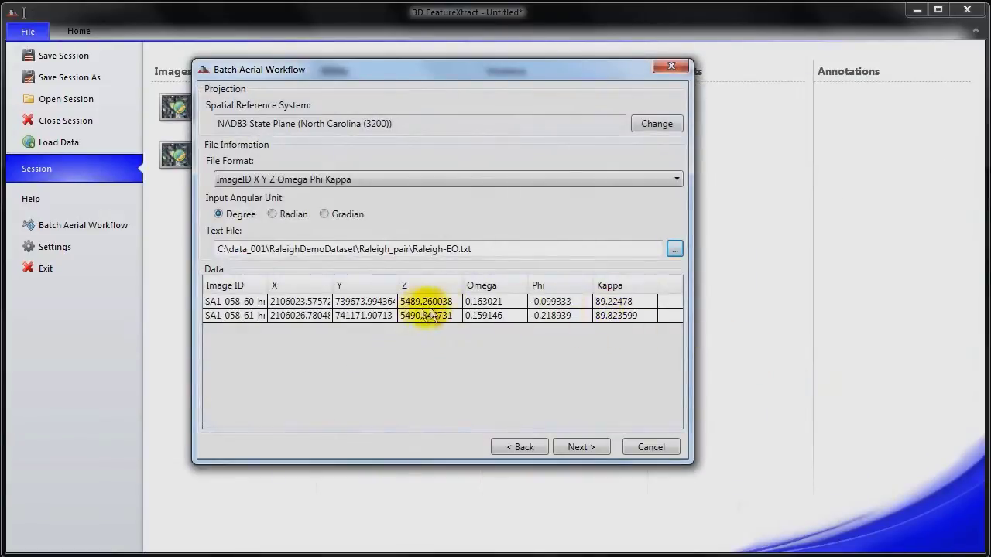
double_click(264, 287)
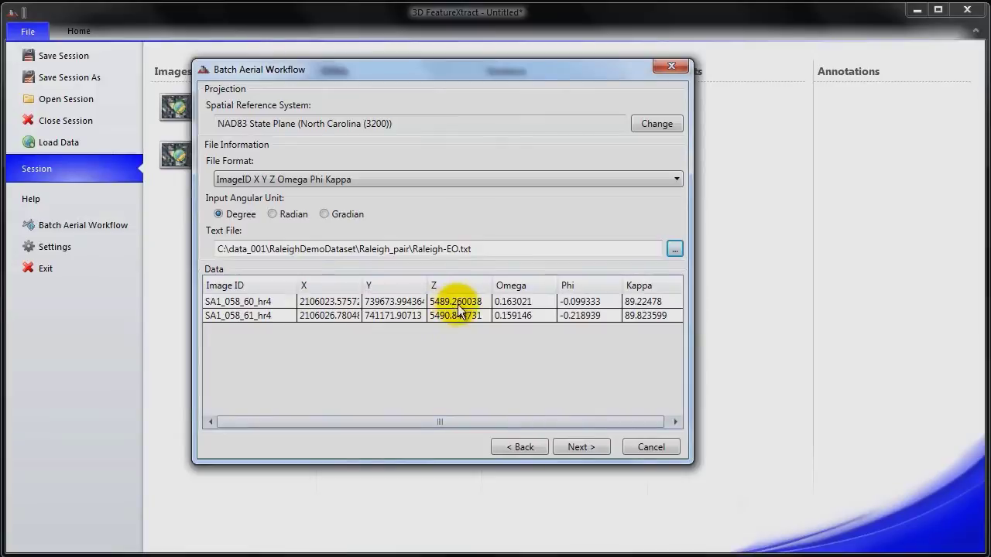
left_click(601, 422)
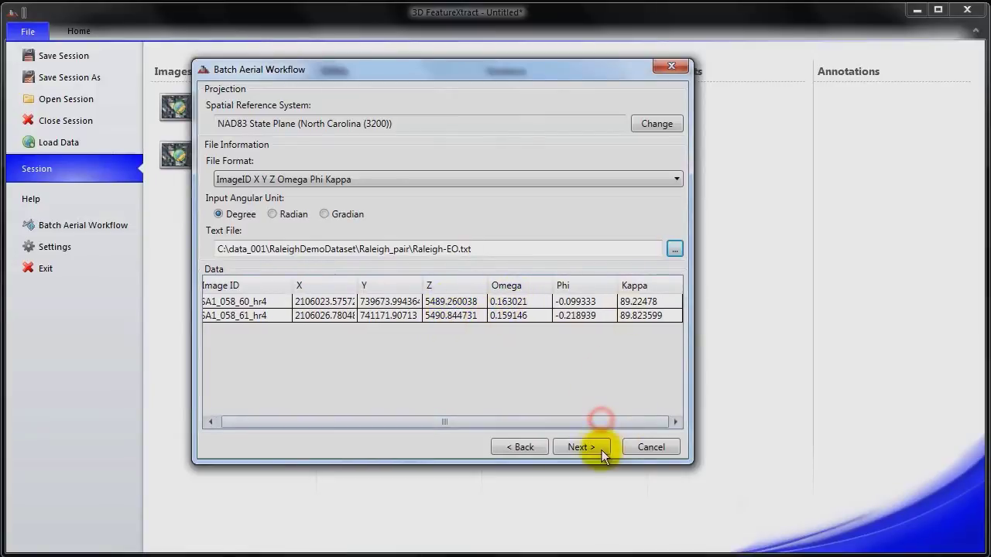
left_click(601, 448)
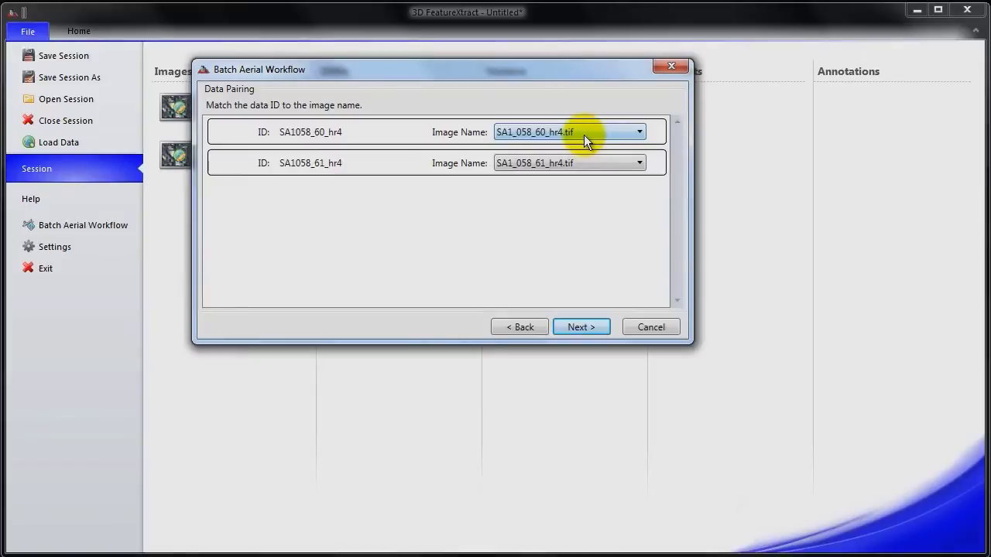
Check the image choices for the first ID, keep SA1_058_60_hr4.tif paired with it, and complete the batch workflow
left_click(583, 134)
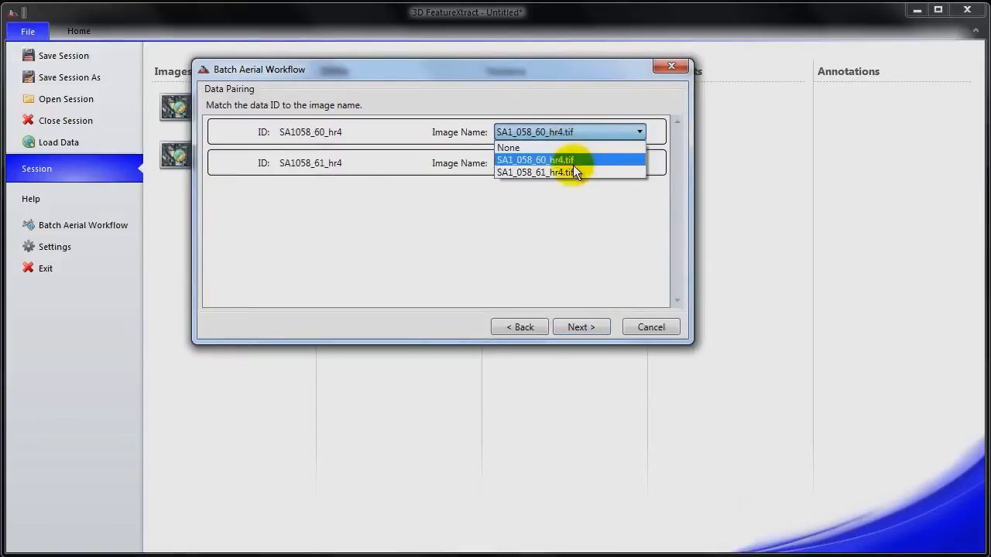
left_click(459, 89)
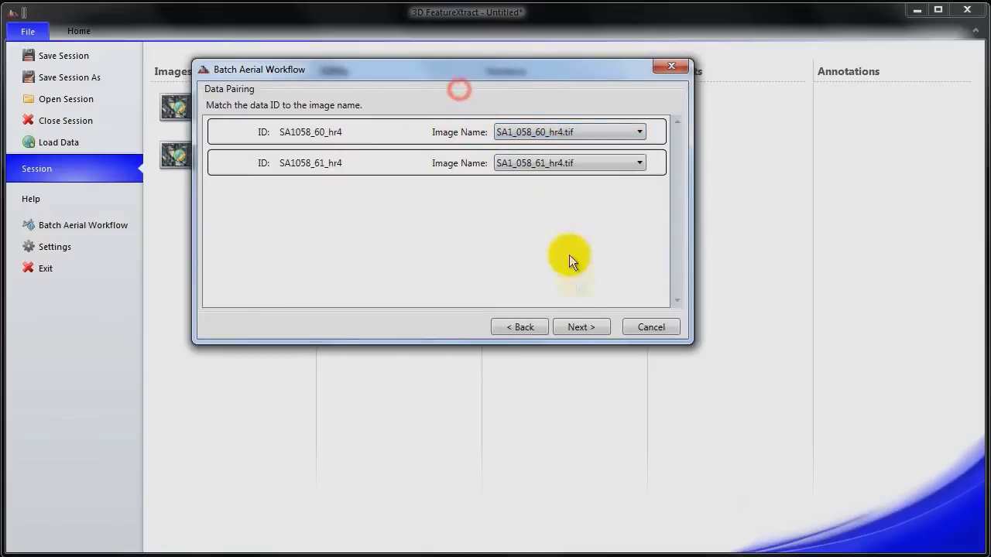
left_click(586, 322)
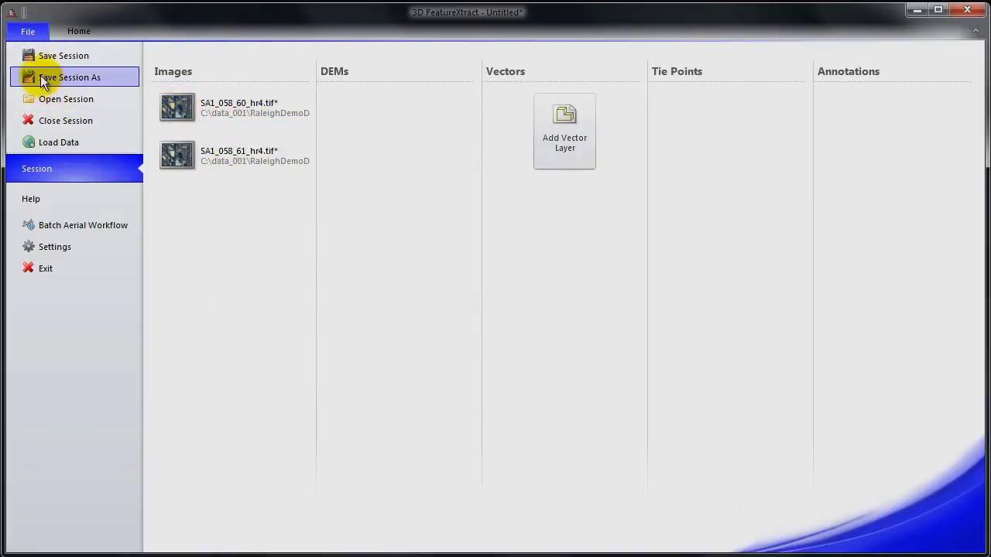
Display SA1_058_60_hr4.tif in the left viewer and SA1_058_61_hr4.tif in the right viewer, and link the two viewers' cameras
left_click(72, 30)
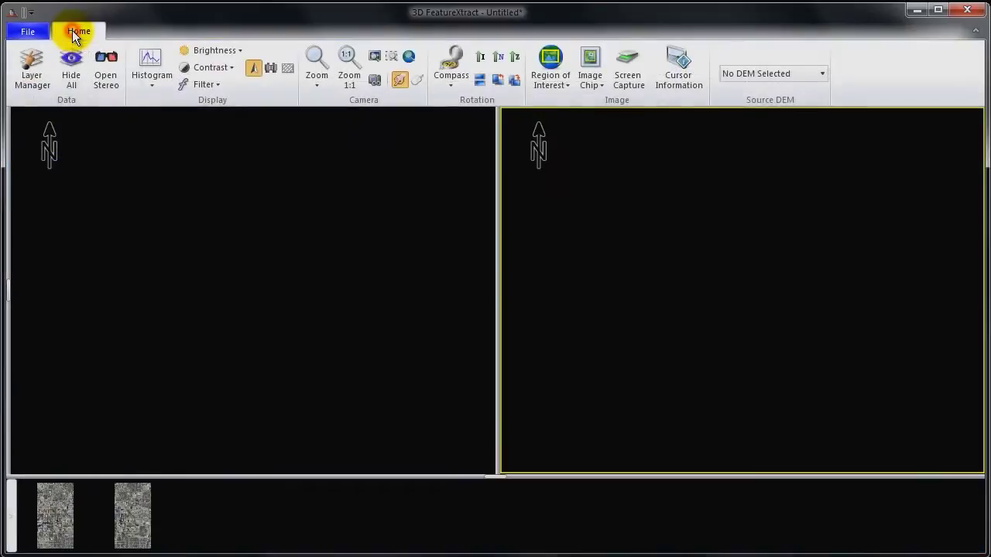
right_click(54, 522)
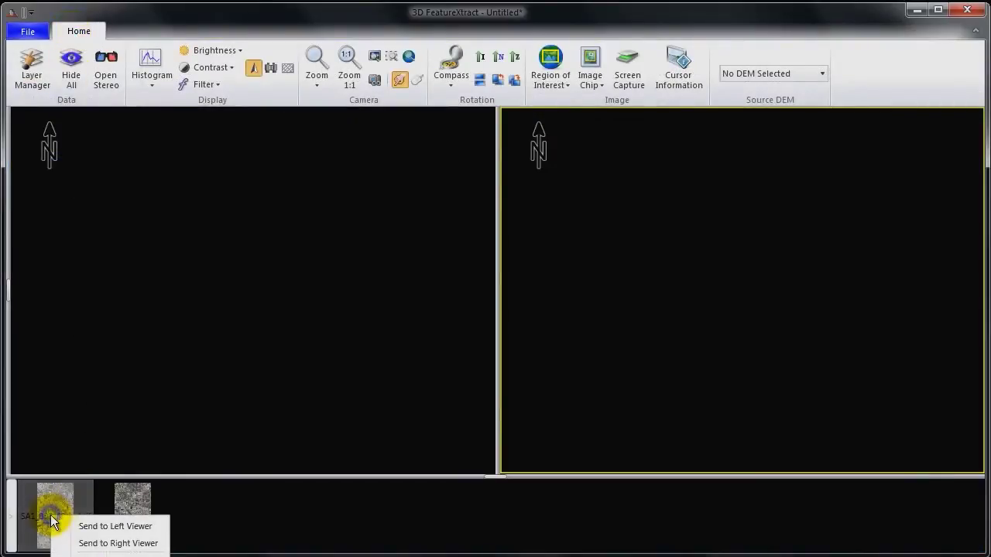
left_click(102, 527)
right_click(131, 512)
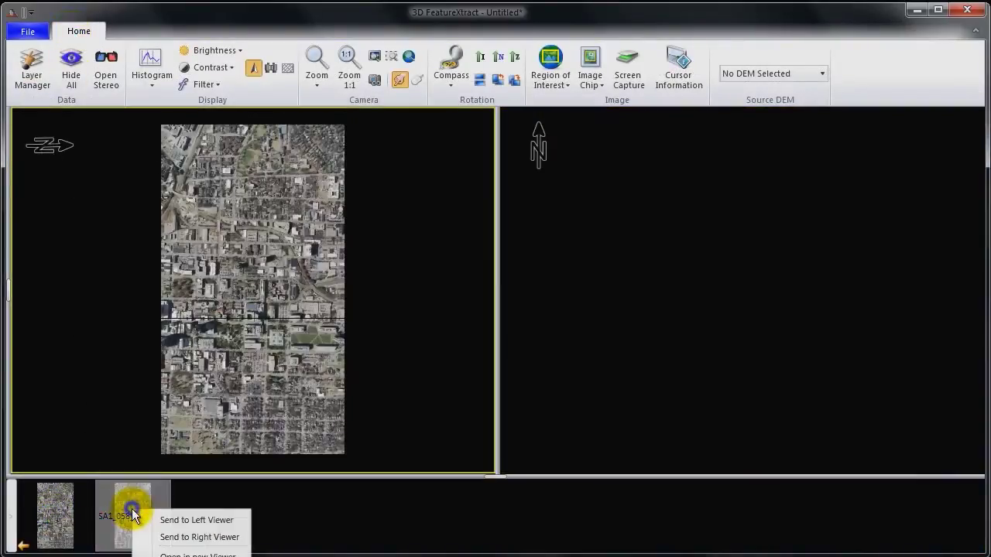
left_click(162, 537)
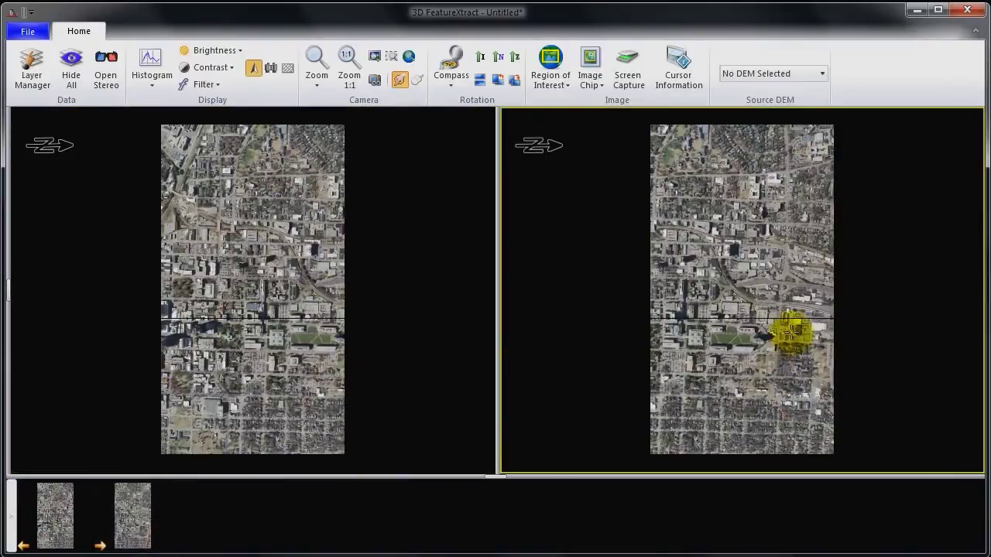
left_click(376, 80)
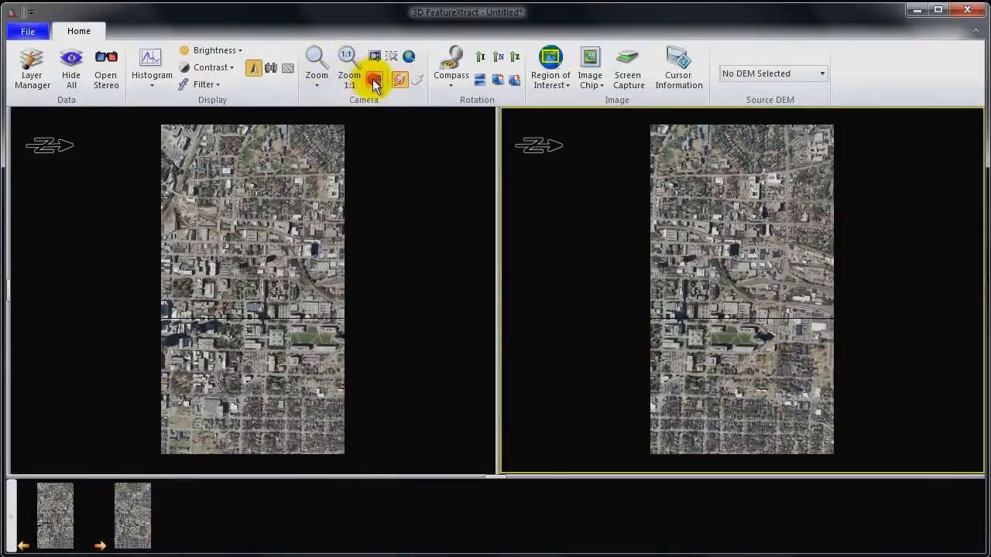
left_click_drag(235, 287, 331, 292)
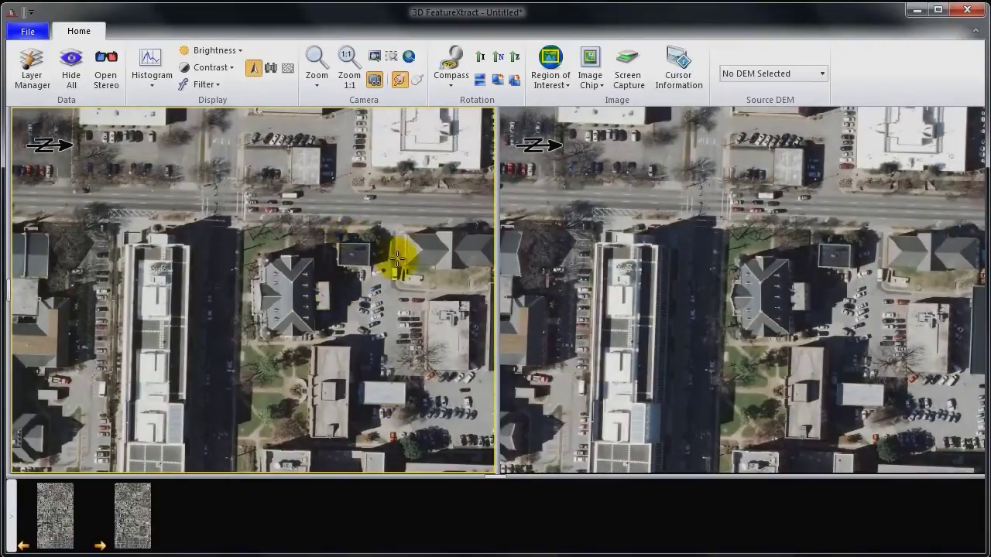
Add a new vector layer to the session and make it the active, visible layer in the Layer Manager
left_click(30, 31)
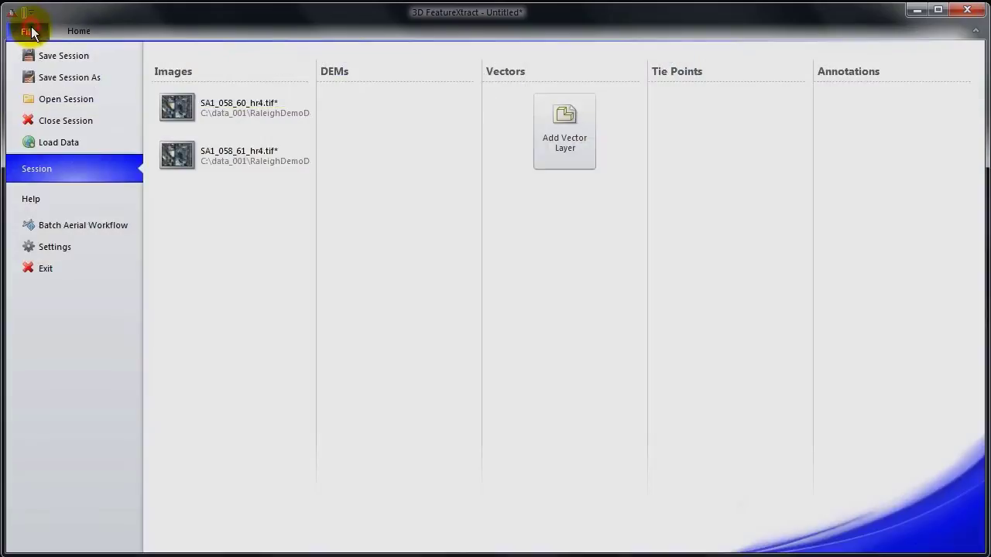
left_click(566, 136)
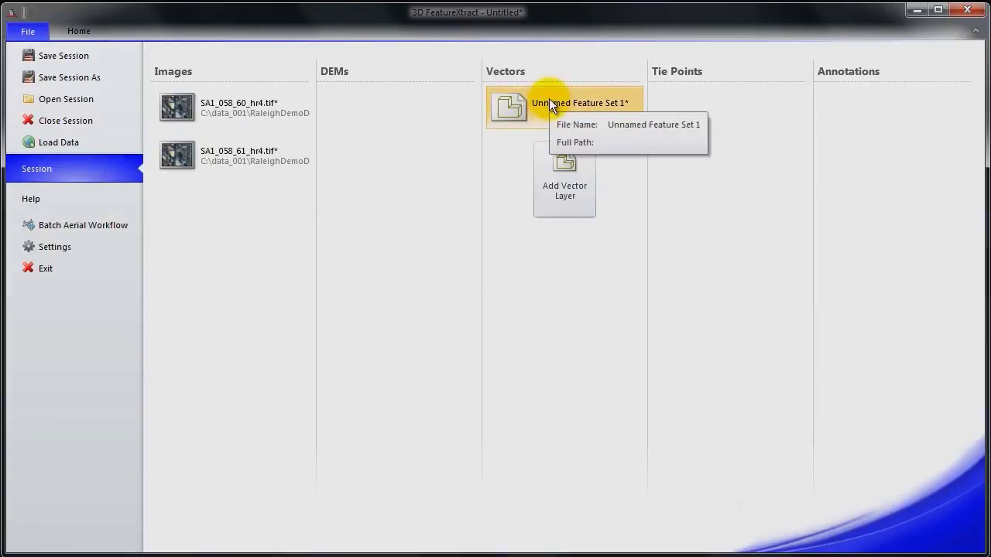
left_click(78, 33)
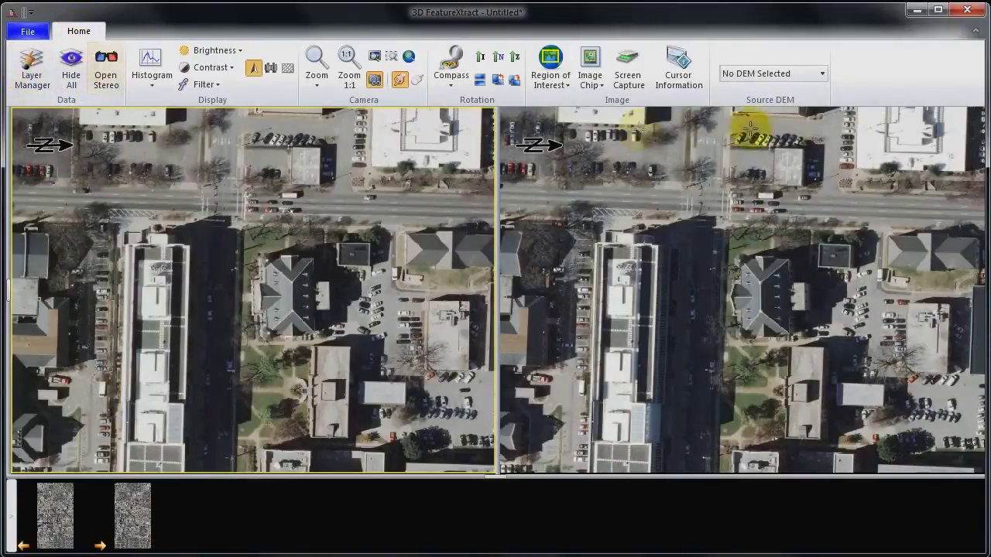
left_click(34, 74)
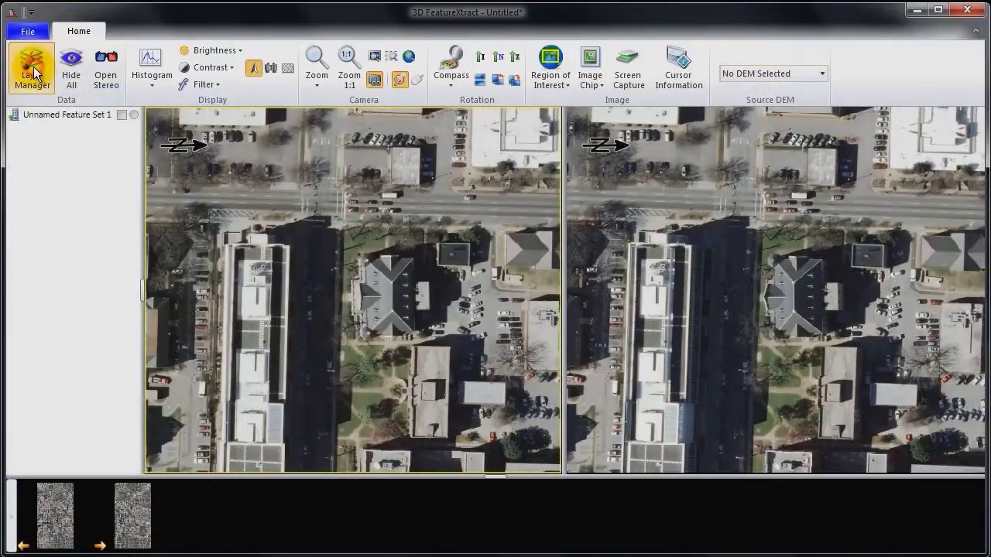
left_click(134, 115)
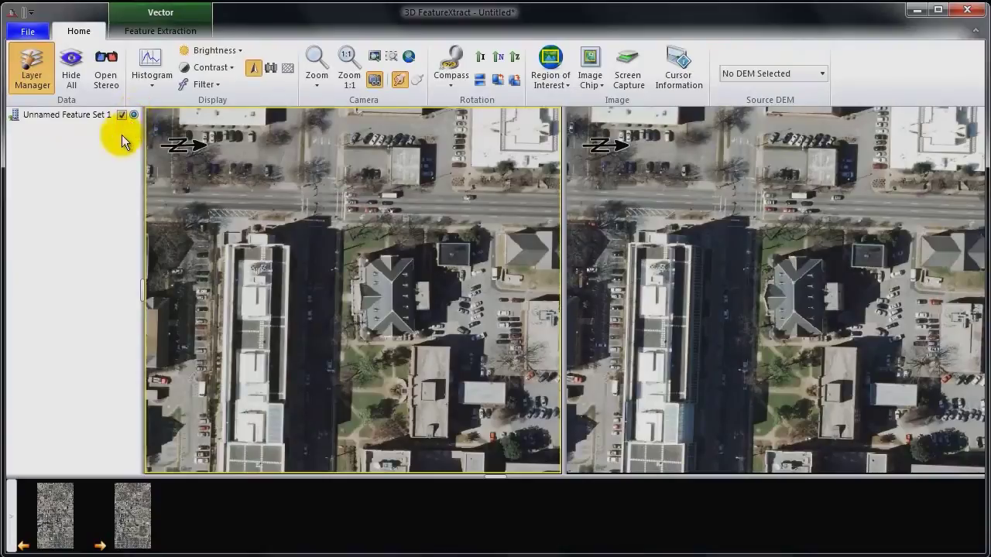
left_click(122, 115)
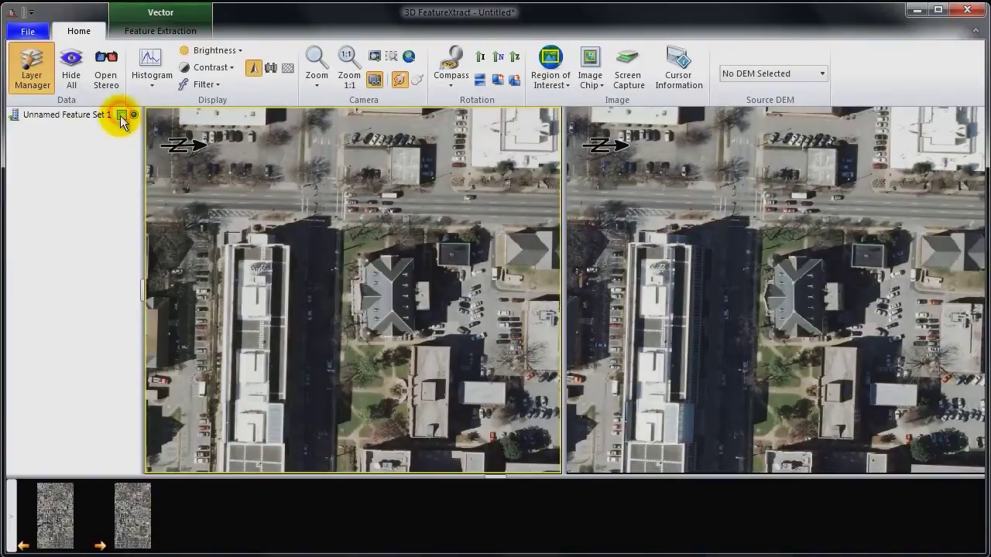
left_click(121, 115)
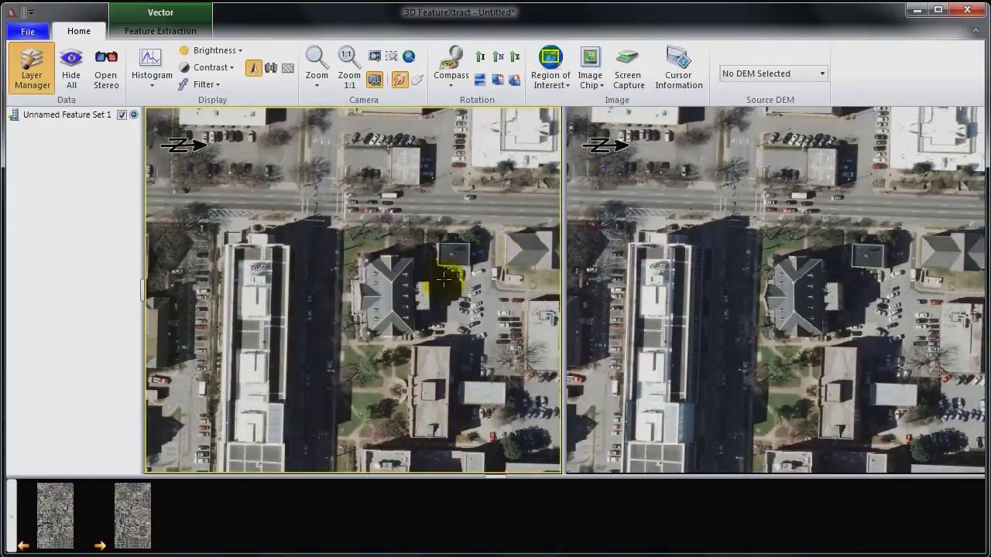
Bring the flat-roofed rectangular building beside the parking lot into both viewers, with the vector layer selected as active
middle_click_drag(430, 370, 361, 201)
scroll(342, 199, "up", 5)
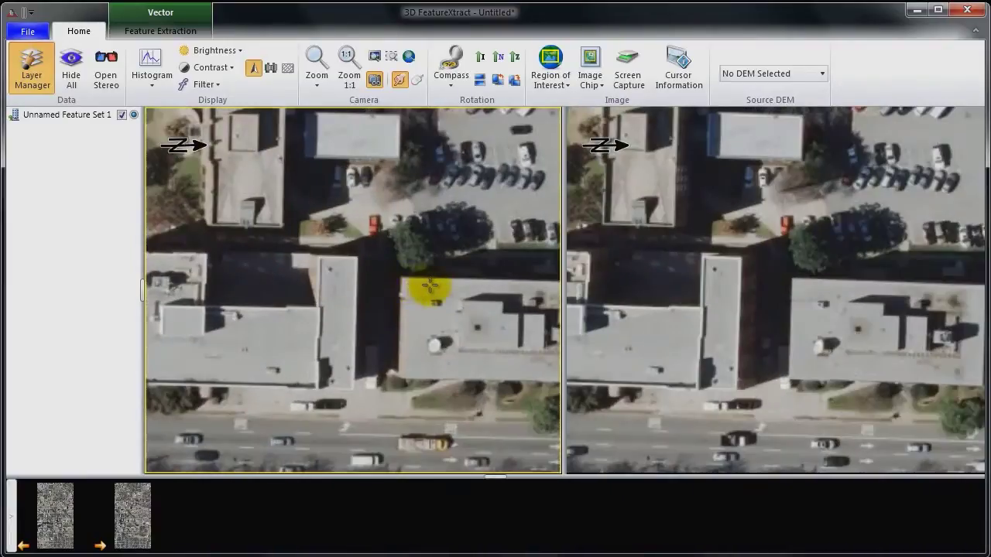
middle_click_drag(430, 286, 303, 276)
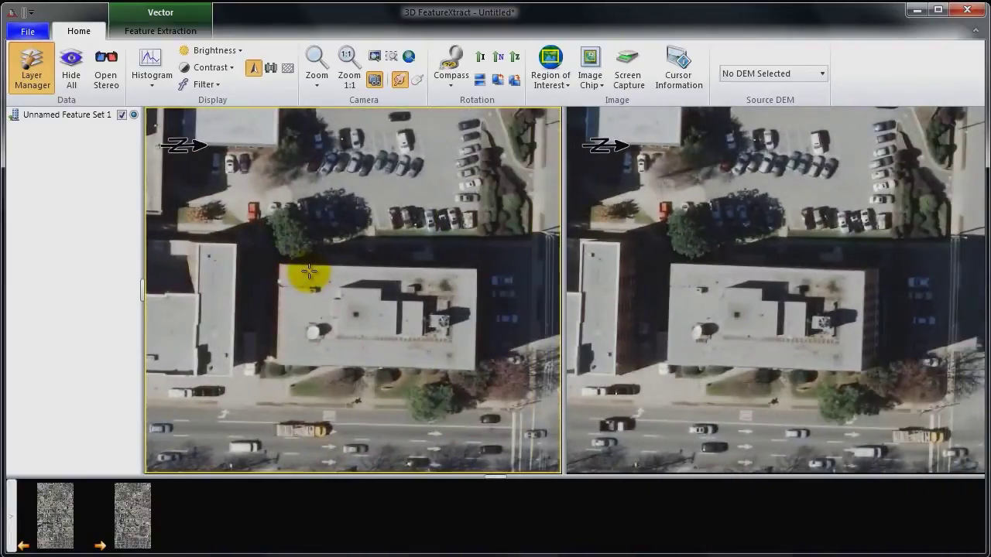
left_click(134, 115)
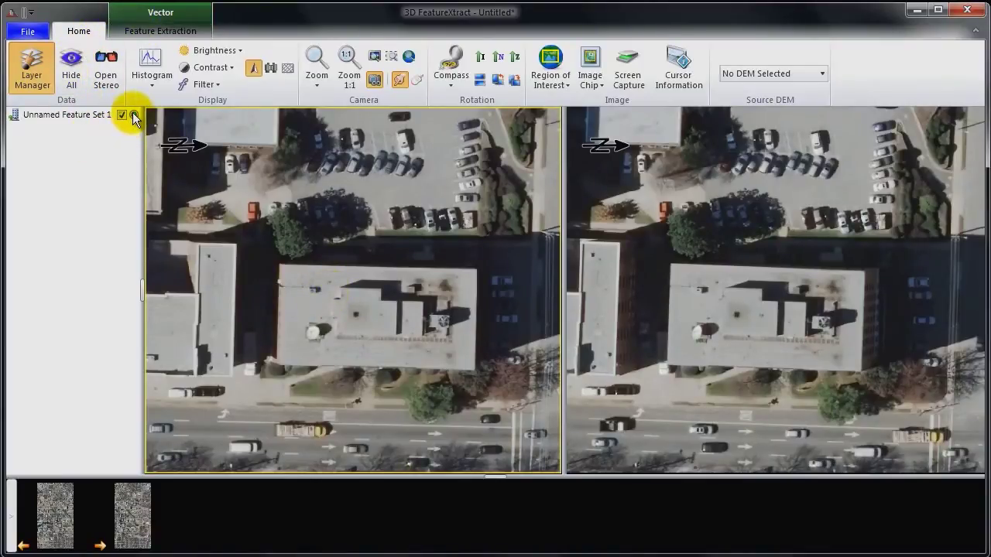
Trace the flat-roofed building's four roof corners as a closed polygon in the left viewer
left_click(147, 31)
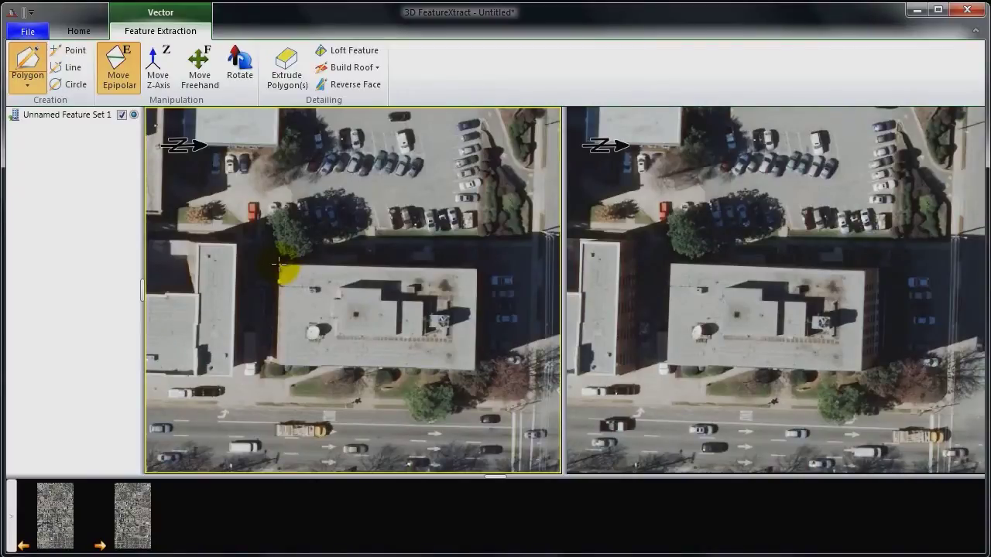
scroll(280, 267, "up", 3)
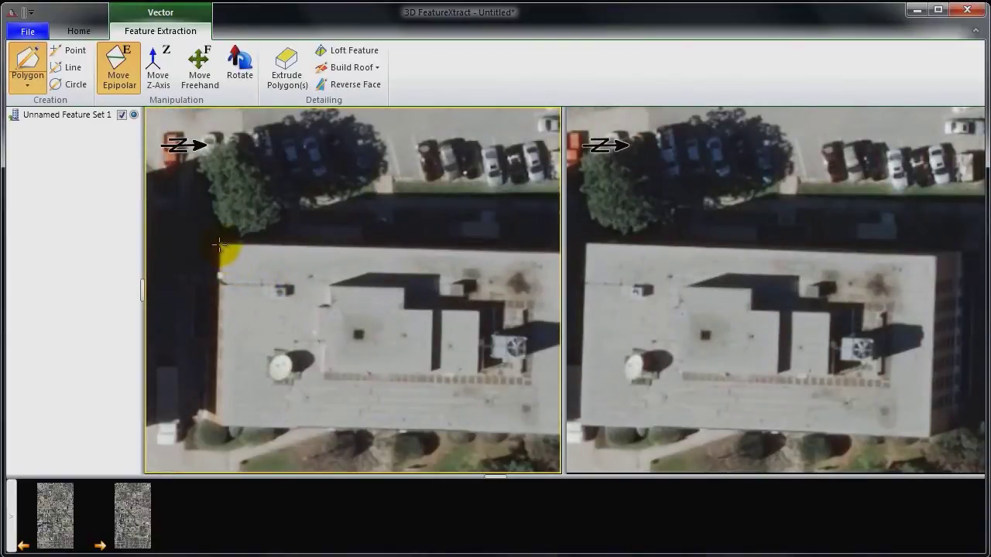
left_click(220, 246)
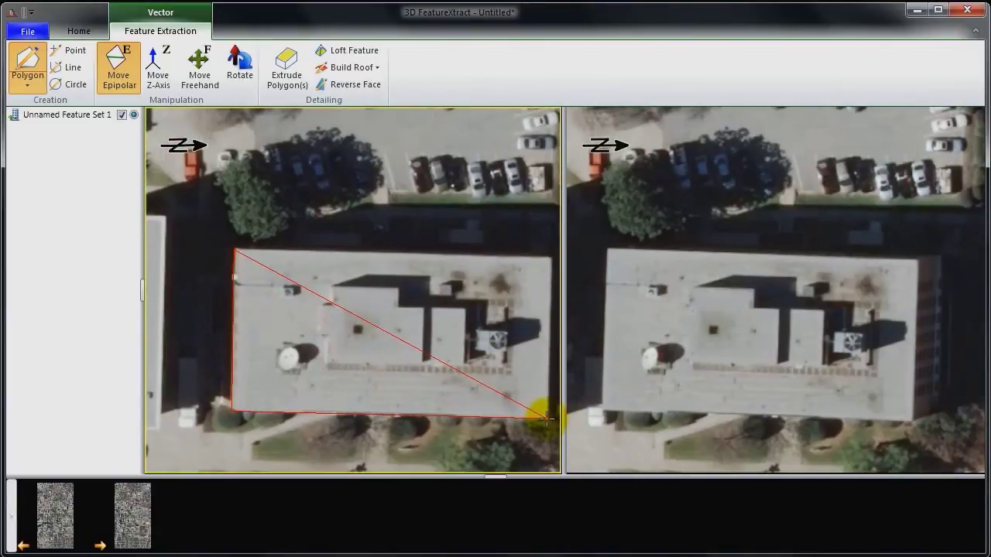
left_click(547, 418)
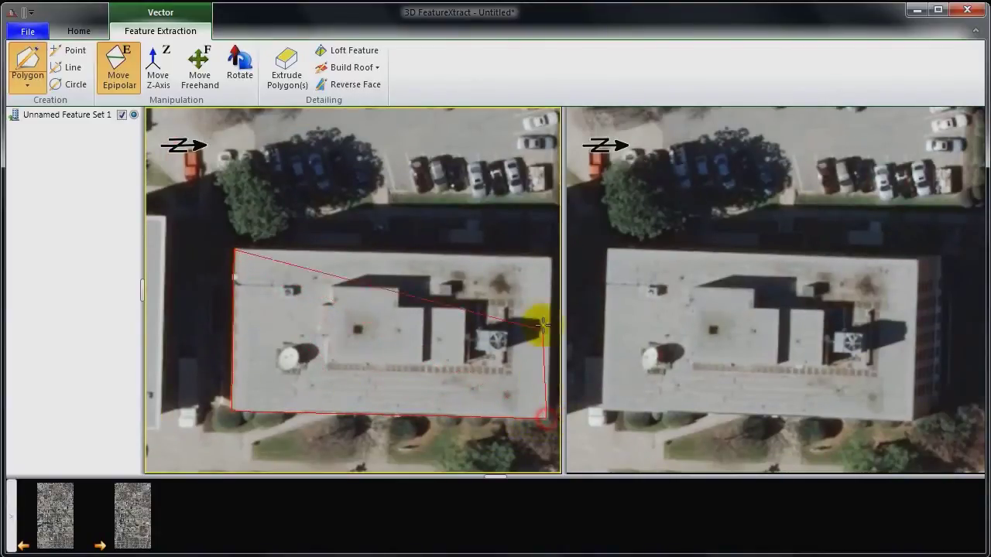
left_click(550, 256)
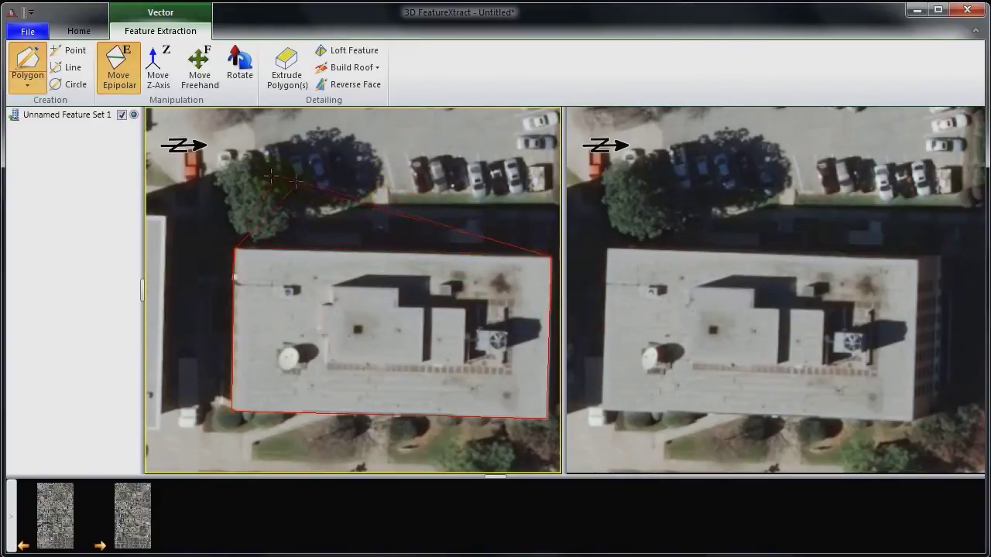
right_click(357, 184)
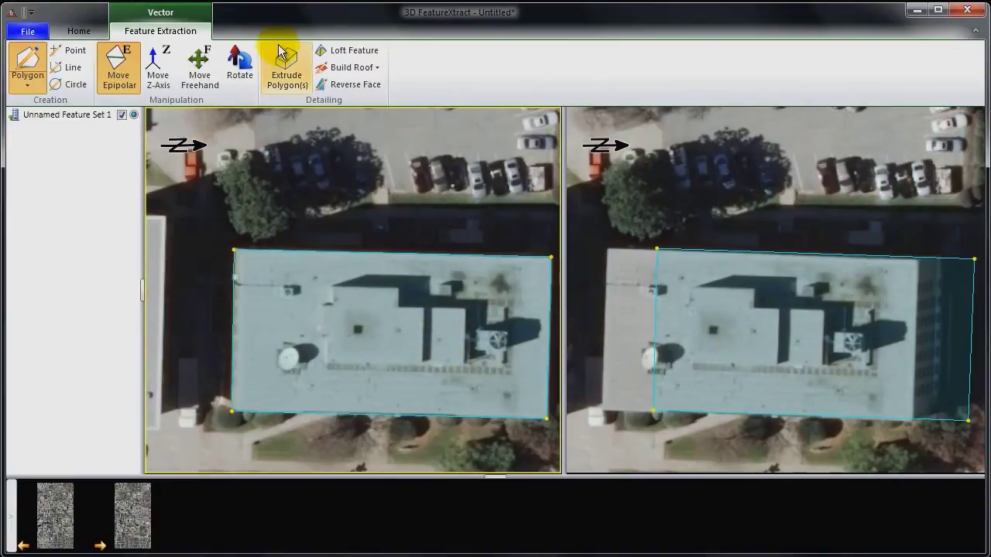
Move the roof polygon along the epipolar direction in the right viewer until it lines up with the same roof, and deselect it
left_click(116, 66)
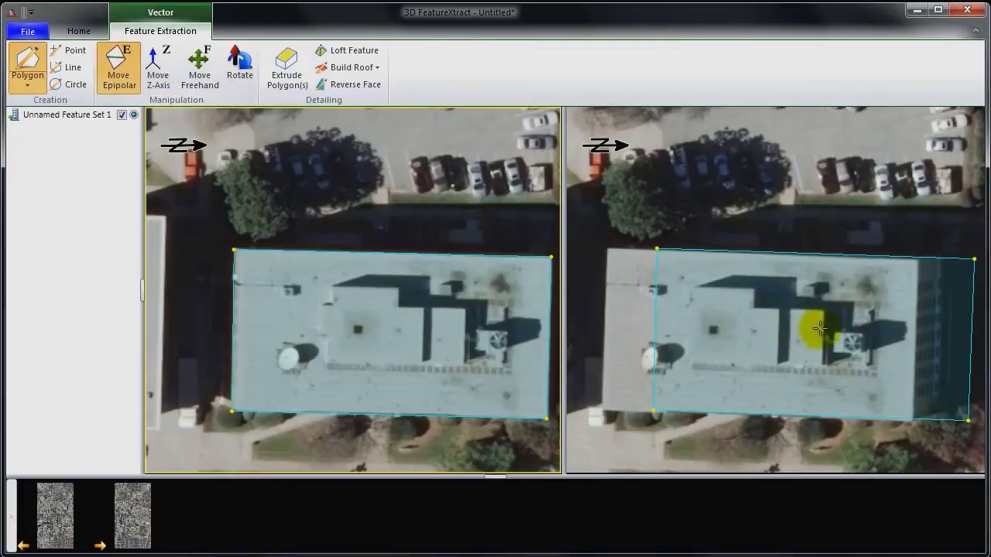
left_click_drag(829, 329, 776, 333)
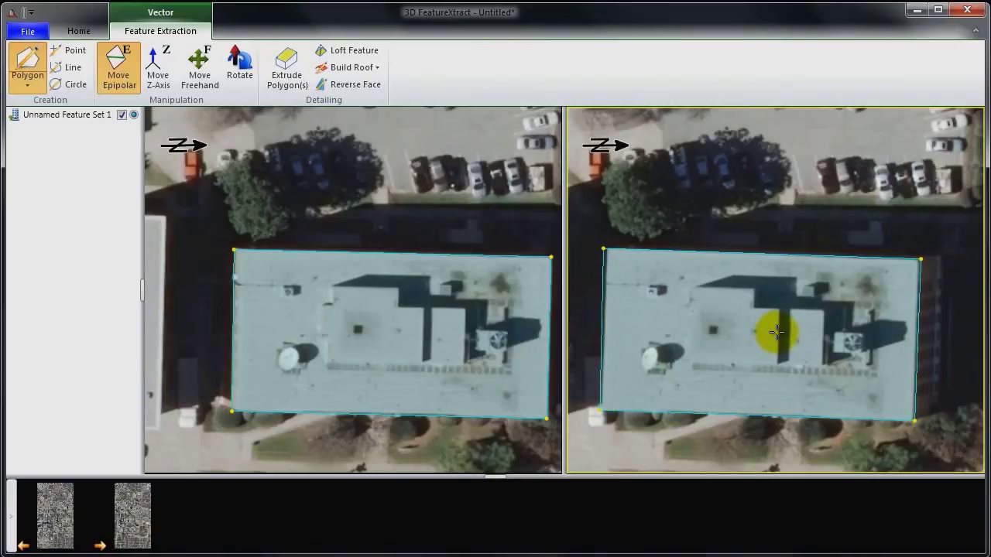
left_click(712, 186)
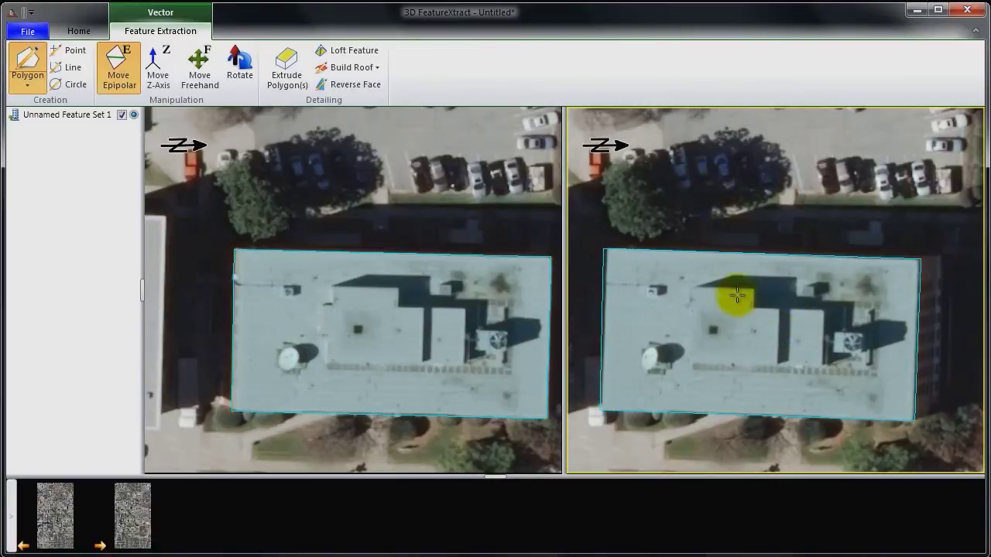
Select the aligned roof polygon and extrude it down to the ground as a 3D building
left_click(735, 166)
left_click_drag(736, 167, 736, 132)
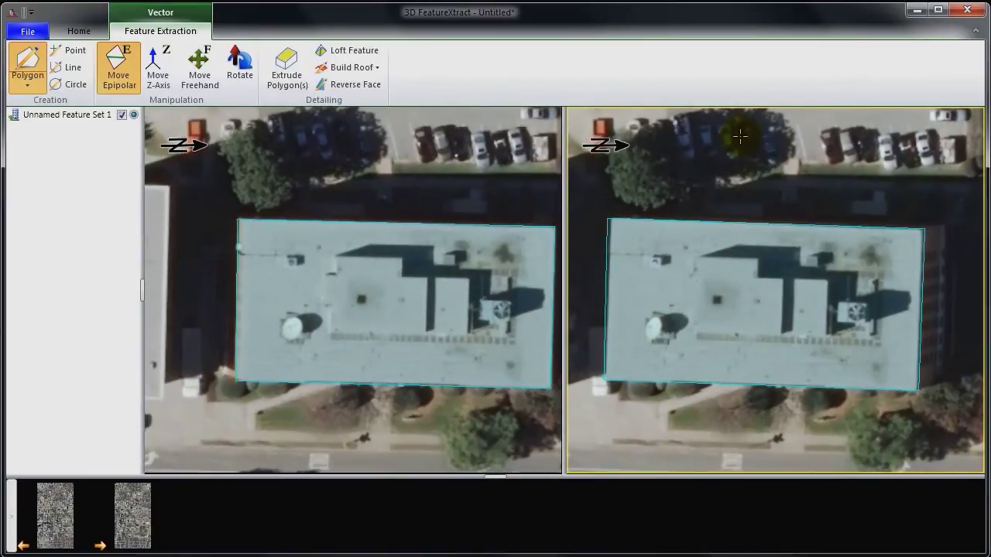
left_click(778, 155)
left_click(822, 339)
left_click(285, 67)
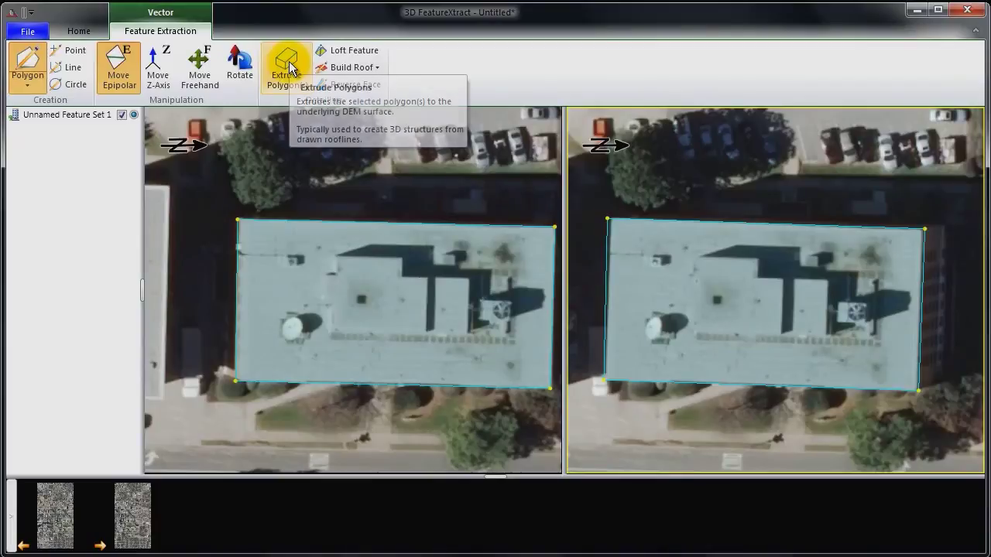
left_click_drag(944, 303, 933, 318)
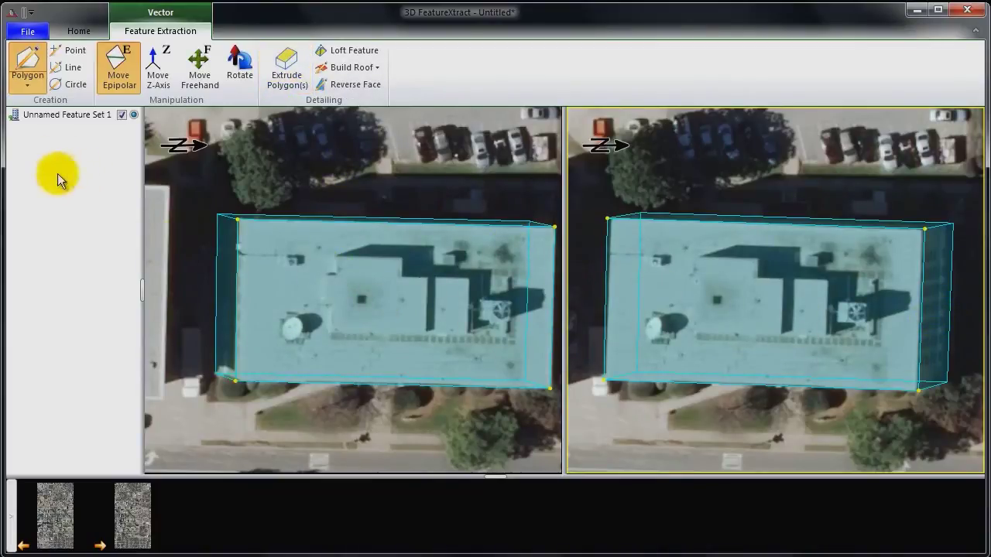
Start an export of the session's vector layer with Keyhole Markup Language as the output format
left_click(78, 31)
left_click(28, 31)
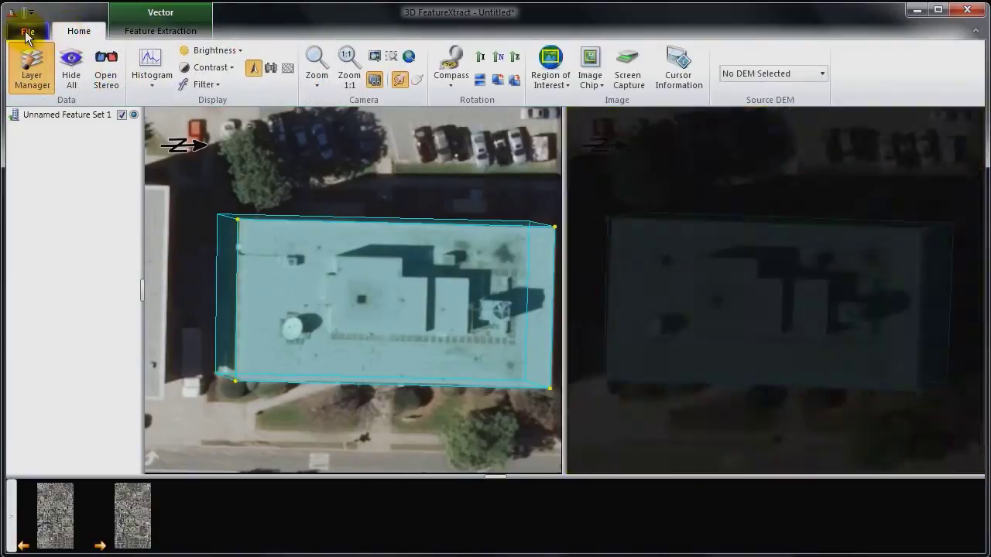
right_click(545, 99)
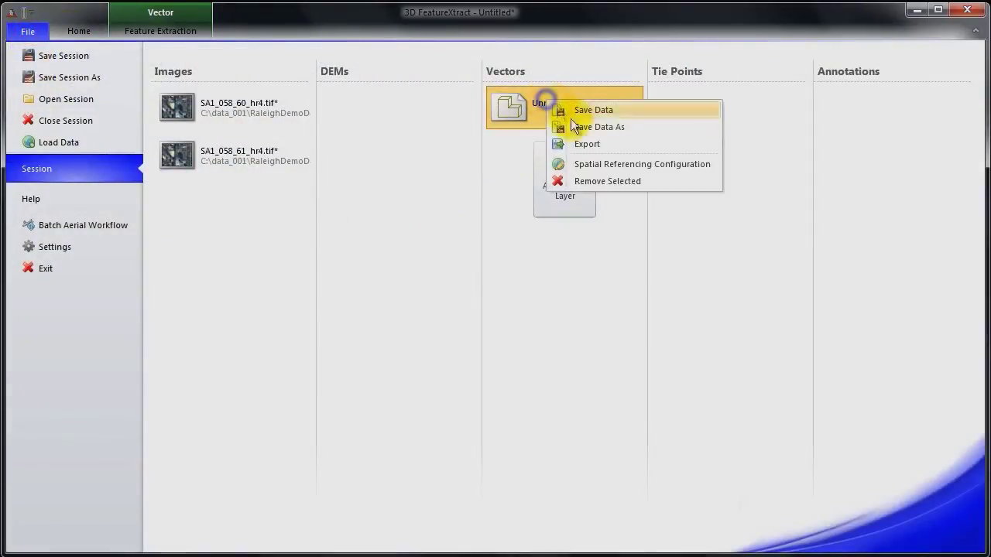
left_click(577, 144)
left_click(500, 203)
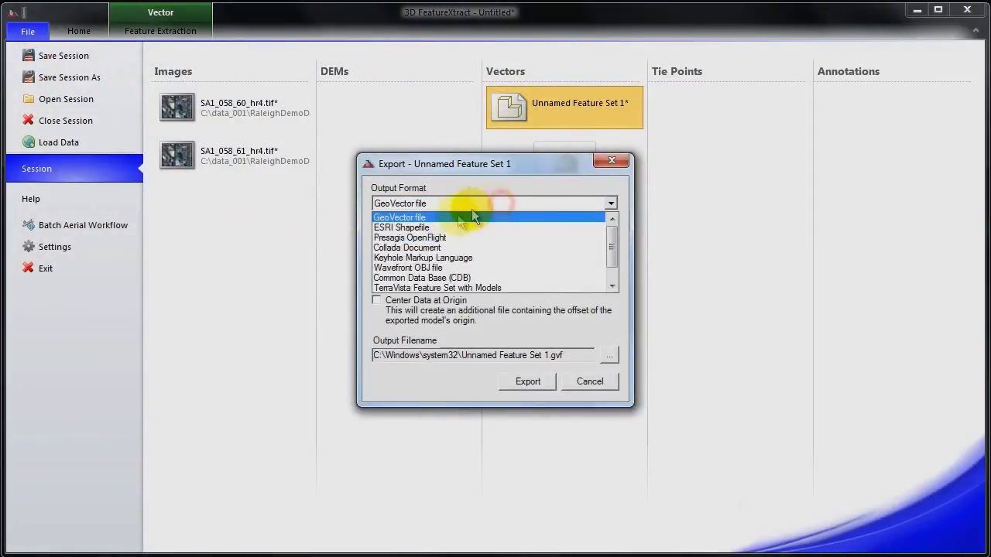
left_click(422, 257)
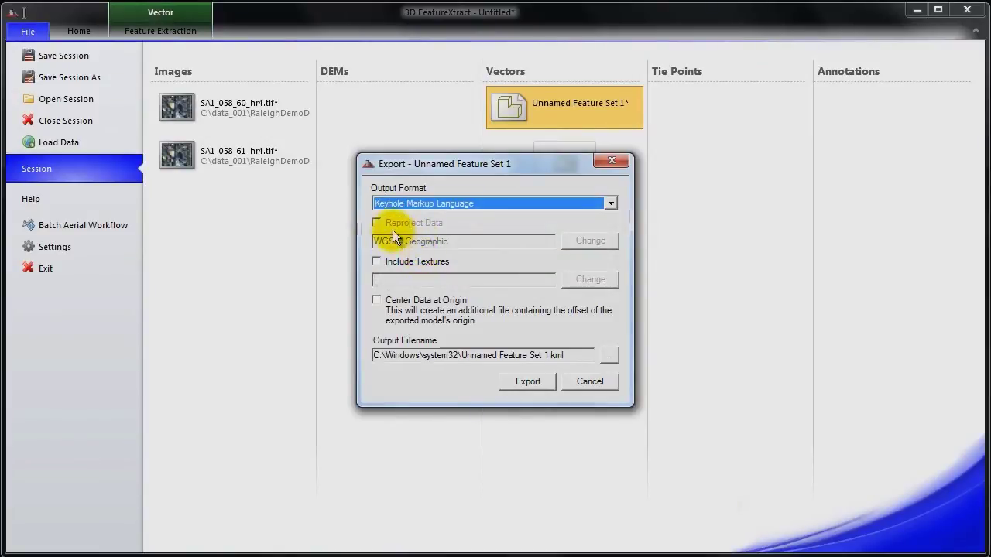
Include textures in the export, using SA1_058_60_hr4.tif as the texture source image
left_click(391, 262)
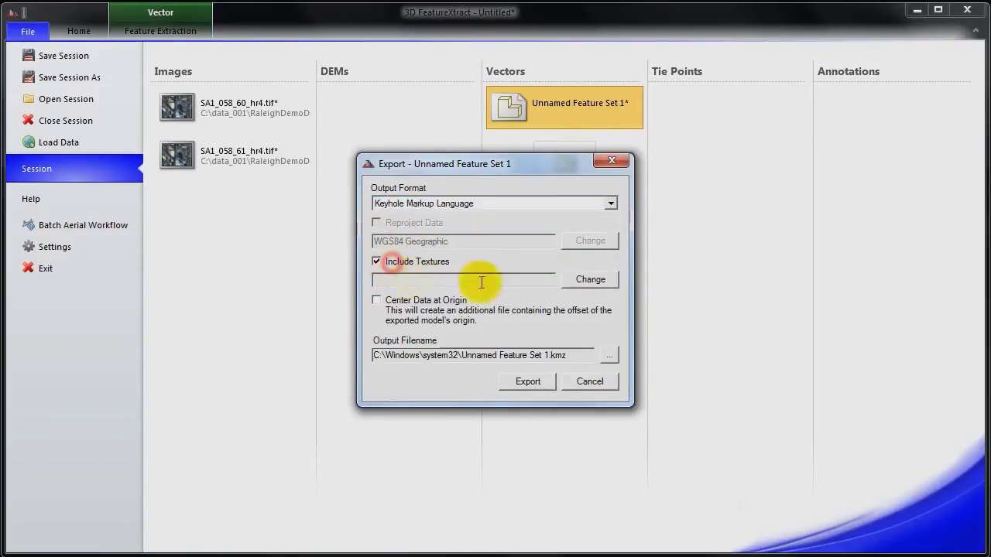
left_click(608, 283)
left_click(449, 214)
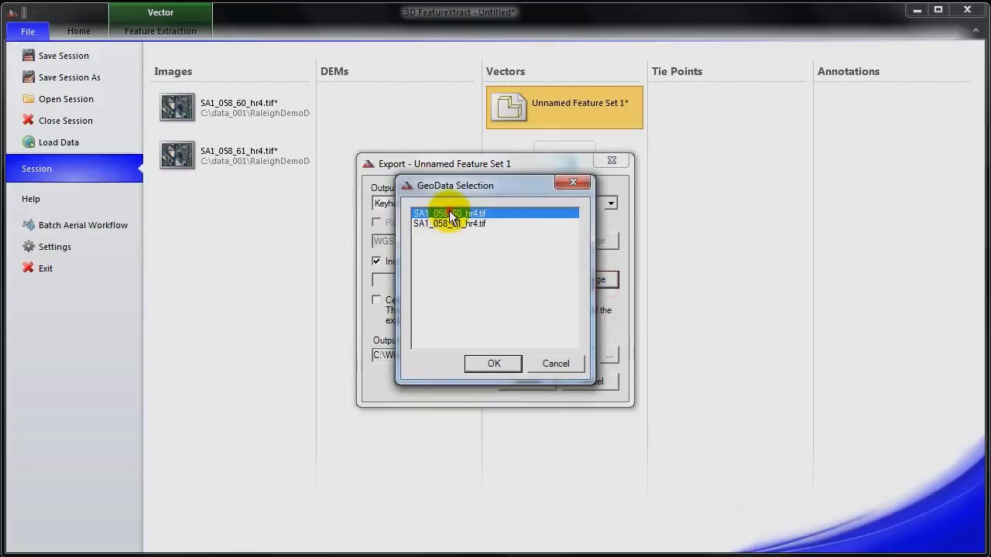
left_click(481, 361)
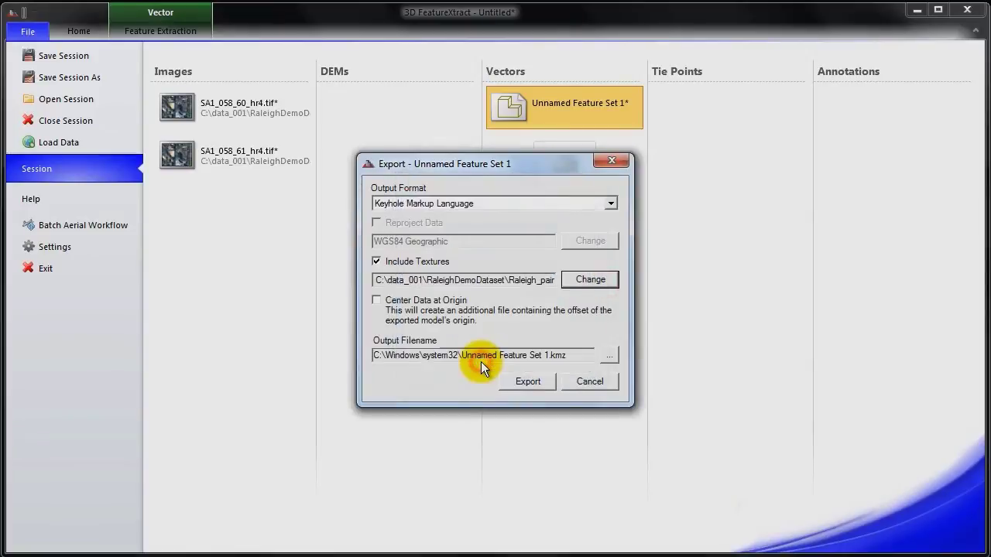
Set the output file to building1.kmz in the Raleigh_pair folder and export the layer
left_click(603, 353)
key("Escape")
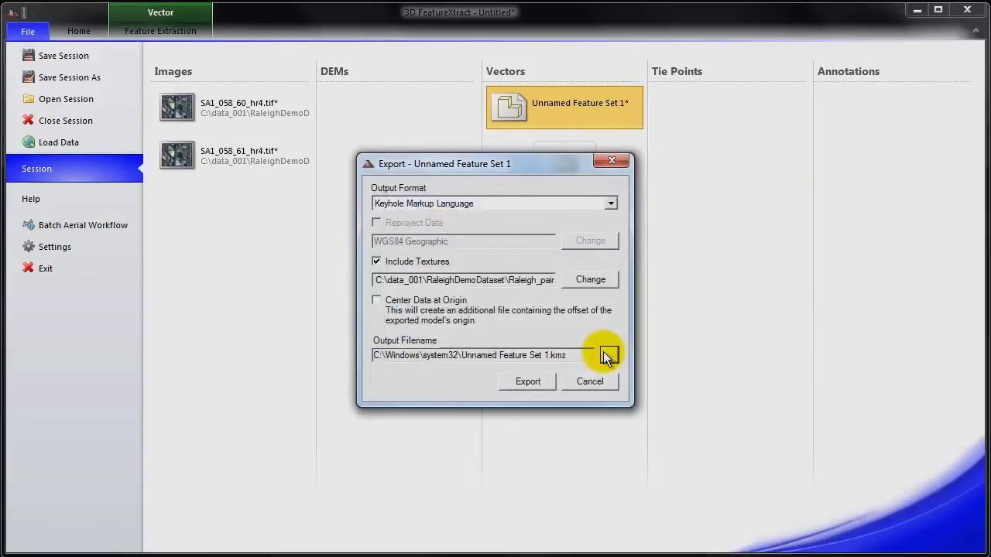
left_click(603, 353)
key("Return")
left_click(527, 383)
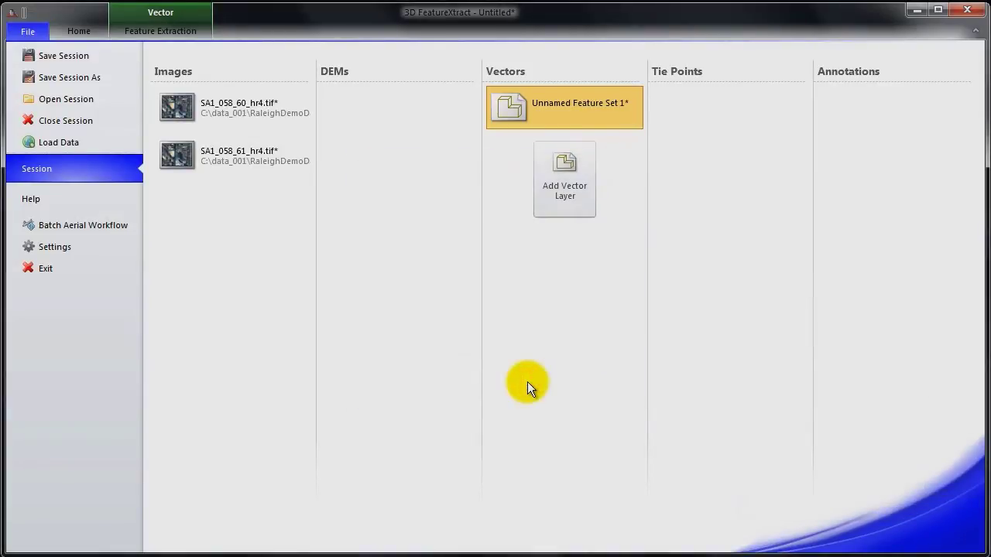
Switch to Google Earth and open building1.kmz from the Raleigh_pair folder
key("super")
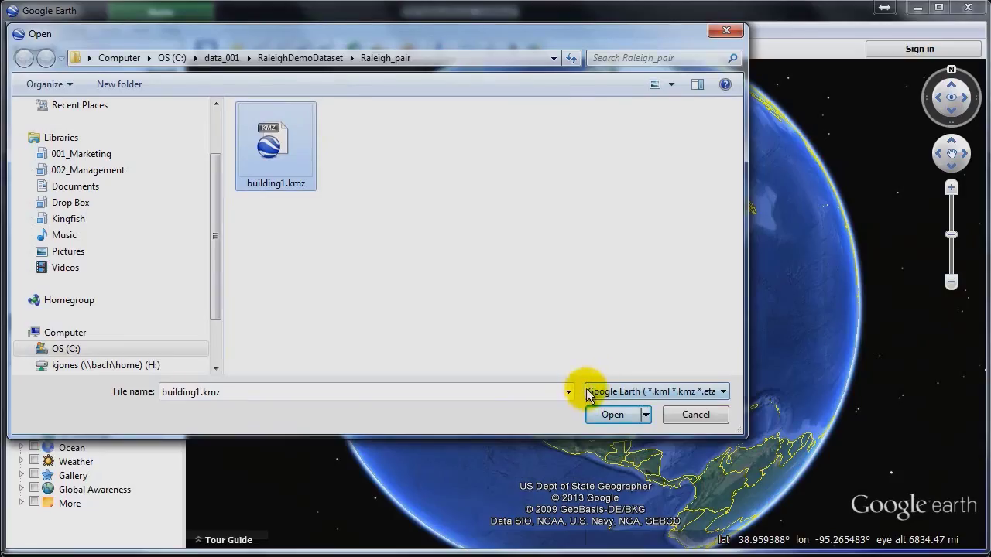
left_click(607, 416)
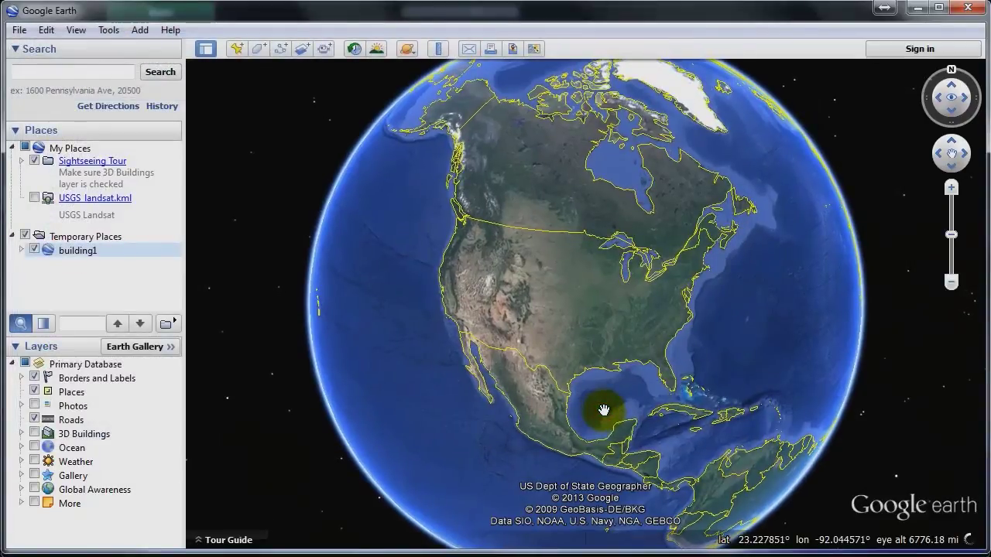